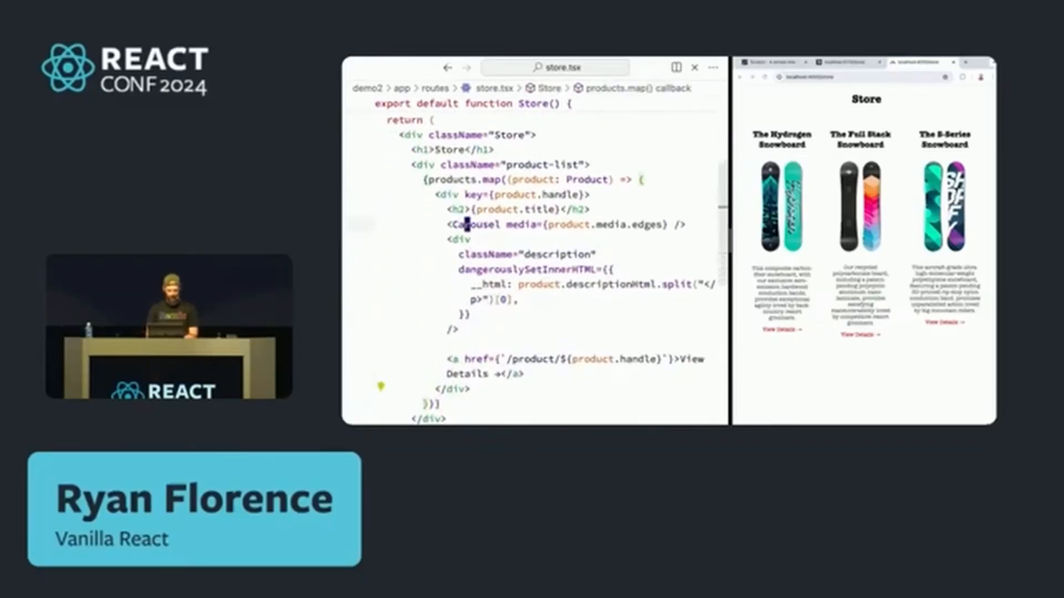
{"action": "key", "text": "Up"}
{"action": "key", "text": "Up"}
{"action": "key", "text": "Up"}
Step: Select the product-list div block and move it up into loader() under return products
{"action": "key", "text": "shift+v"}
{"action": "key", "text": "Down"}
{"action": "key", "text": "Down"}
{"action": "key", "text": "Down"}
{"action": "key", "text": "Down"}
{"action": "key", "text": "Down"}
{"action": "key", "text": "Down"}
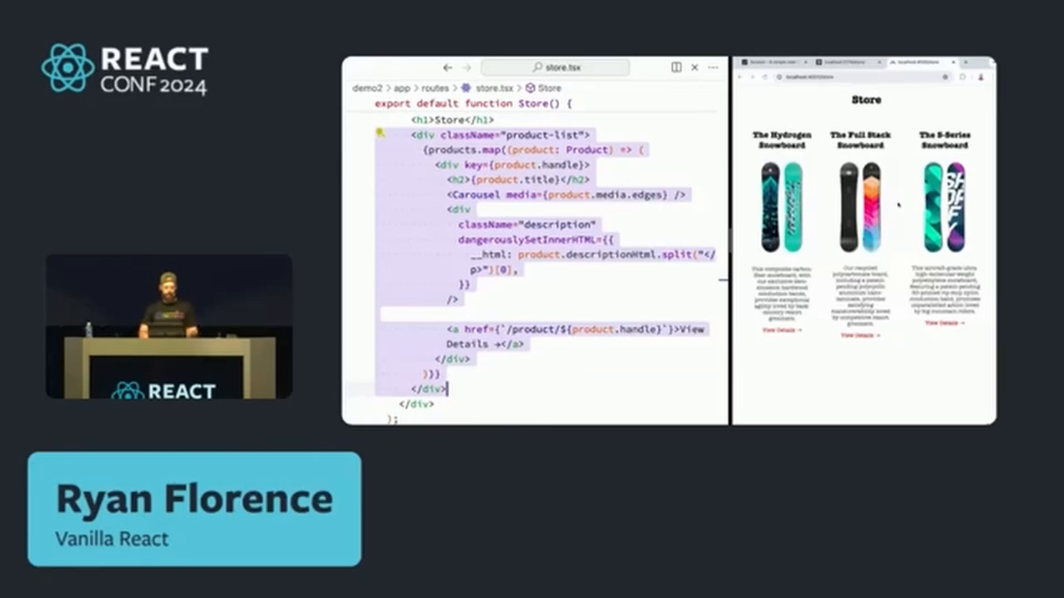
{"action": "key", "text": "Up"}
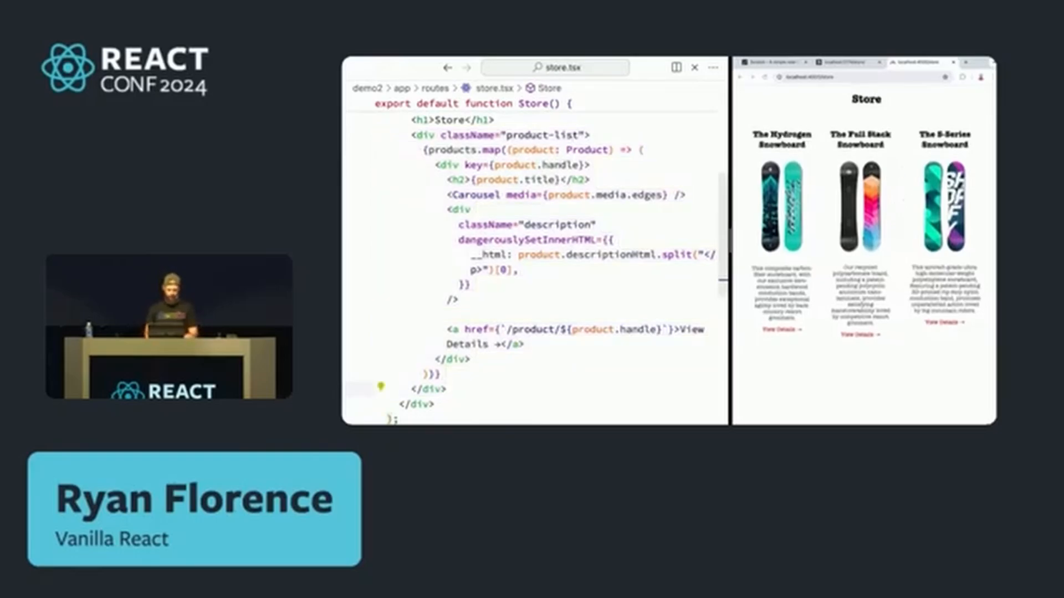
{"action": "key", "text": "shift+Home"}
{"action": "key", "text": "shift+Up"}
{"action": "key", "text": "shift+Up"}
{"action": "key", "text": "shift+Up"}
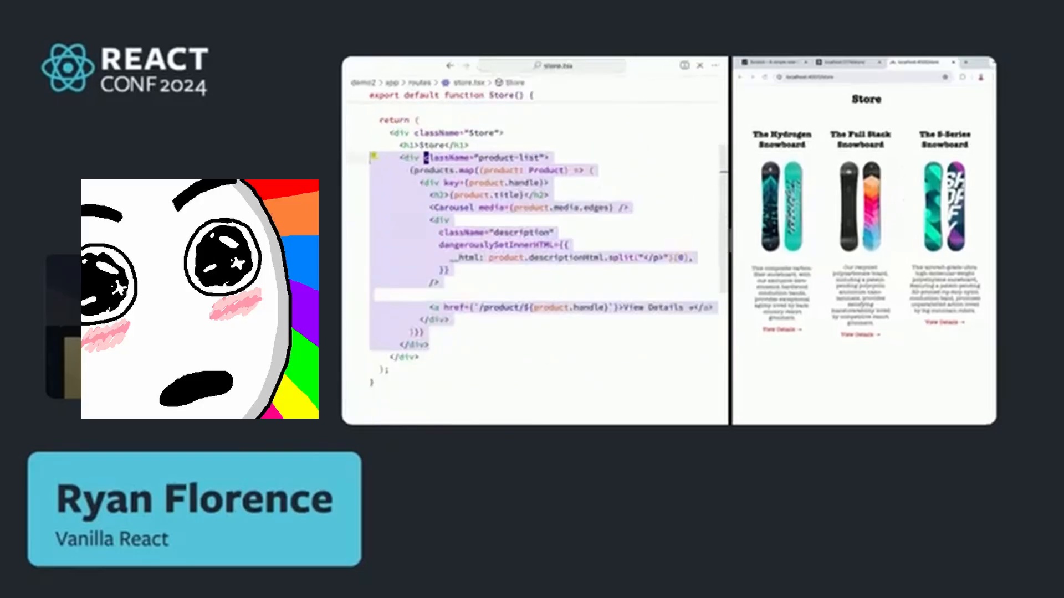
{"action": "scroll", "coordinate": [532, 249], "scroll_direction": "up", "scroll_amount": 5}
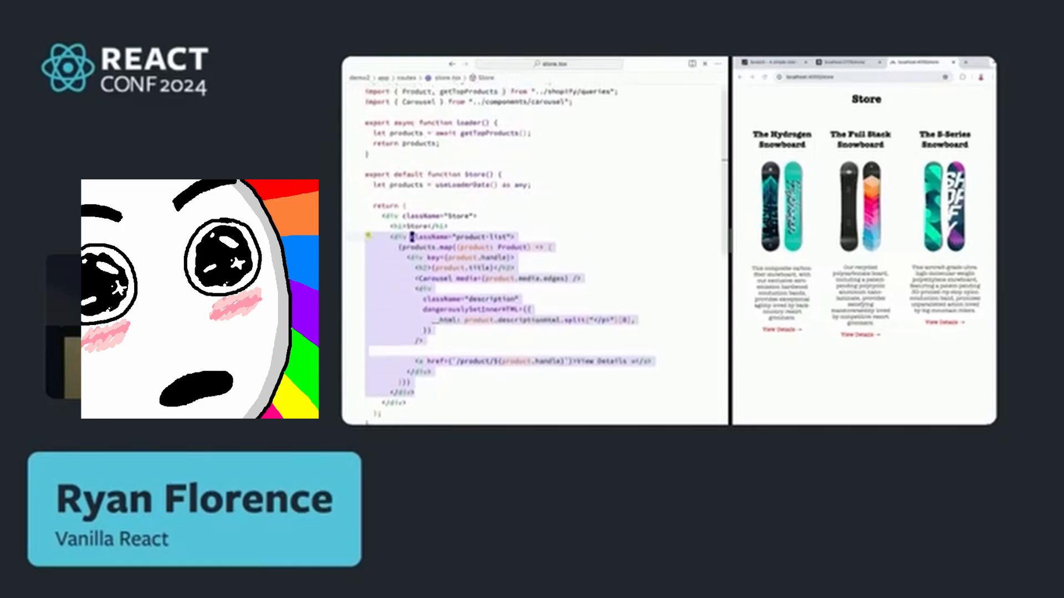
{"action": "key", "text": "alt+Up"}
{"action": "key", "text": "alt+Up"}
{"action": "key", "text": "alt+Up"}
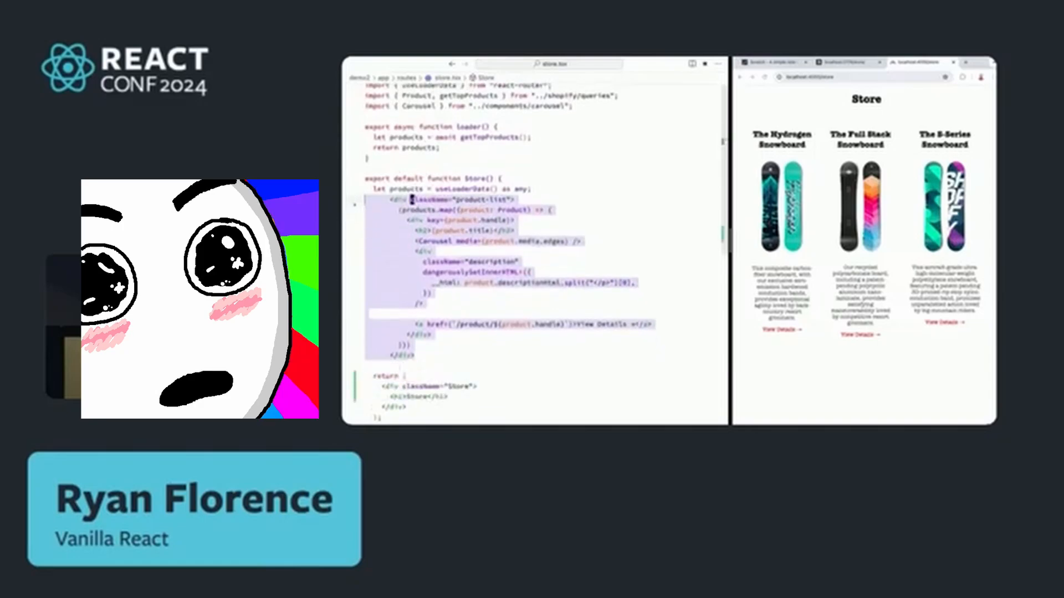
{"action": "key", "text": "alt+Up"}
{"action": "key", "text": "alt+Up"}
{"action": "key", "text": "alt+Up"}
{"action": "key", "text": "alt+Up"}
{"action": "key", "text": "alt+Up"}
{"action": "key", "text": "Escape"}
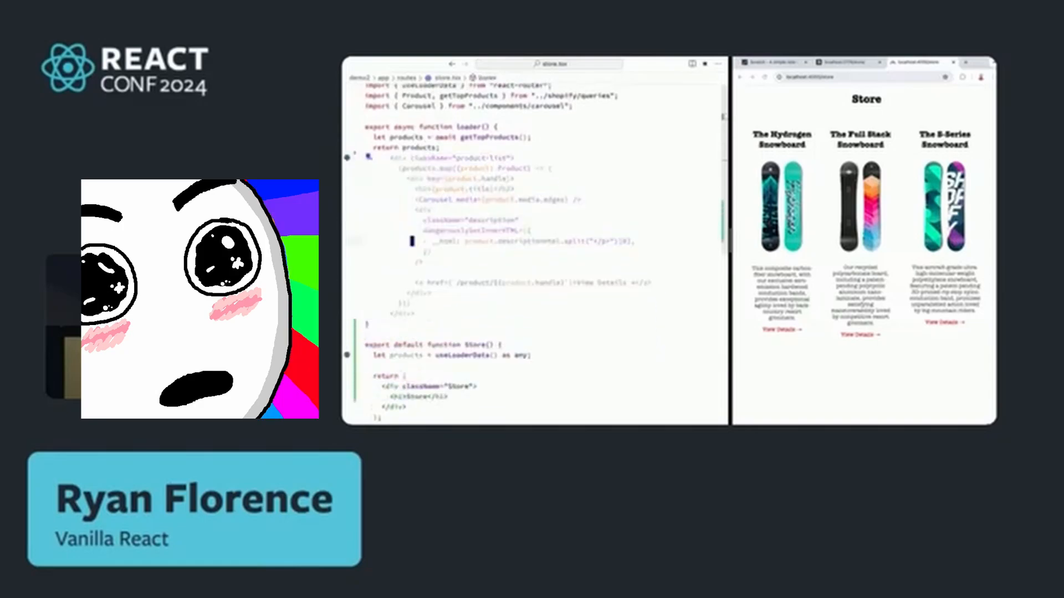
Step: Join the markup onto the return line and render {products} after the <h1>Store</h1> heading
{"action": "key", "text": "ctrl+slash"}
{"action": "key", "text": "Delete"}
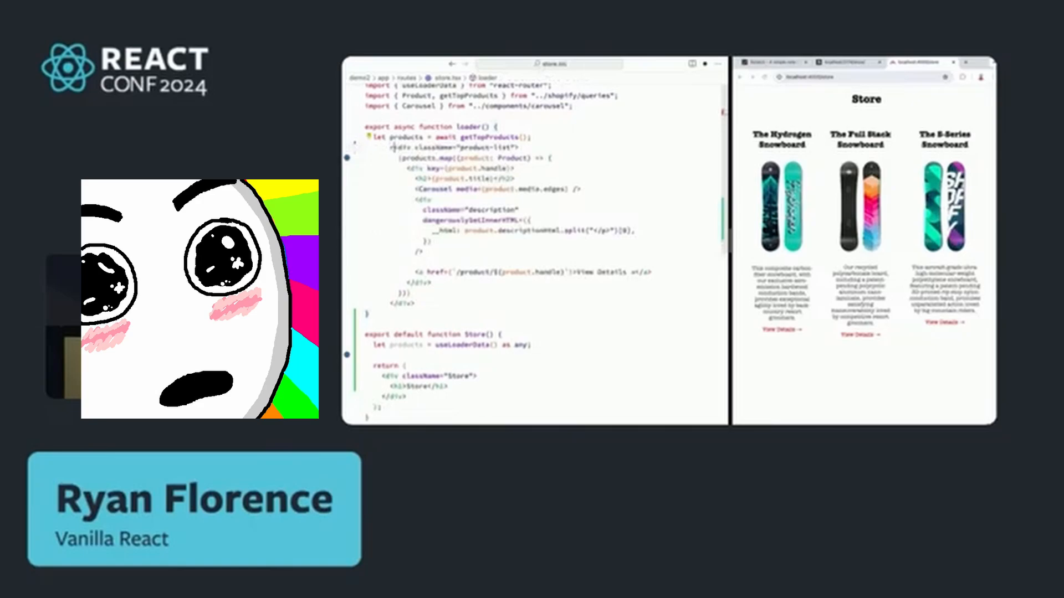
{"action": "type", "text": "("}
{"action": "key", "text": "Return"}
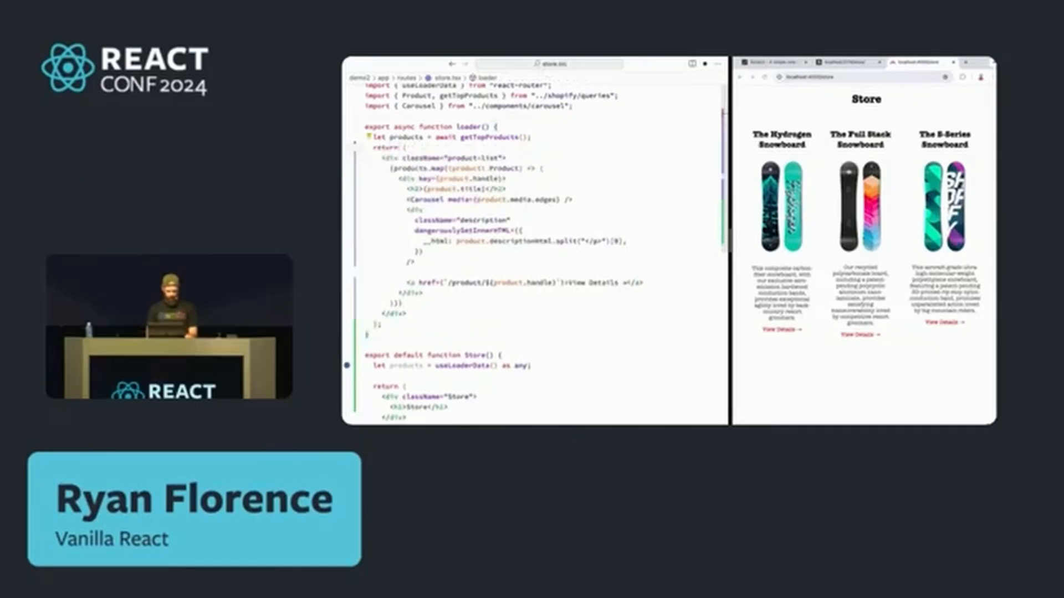
{"action": "key", "text": "Down"}
{"action": "key", "text": "Down"}
{"action": "key", "text": "Down"}
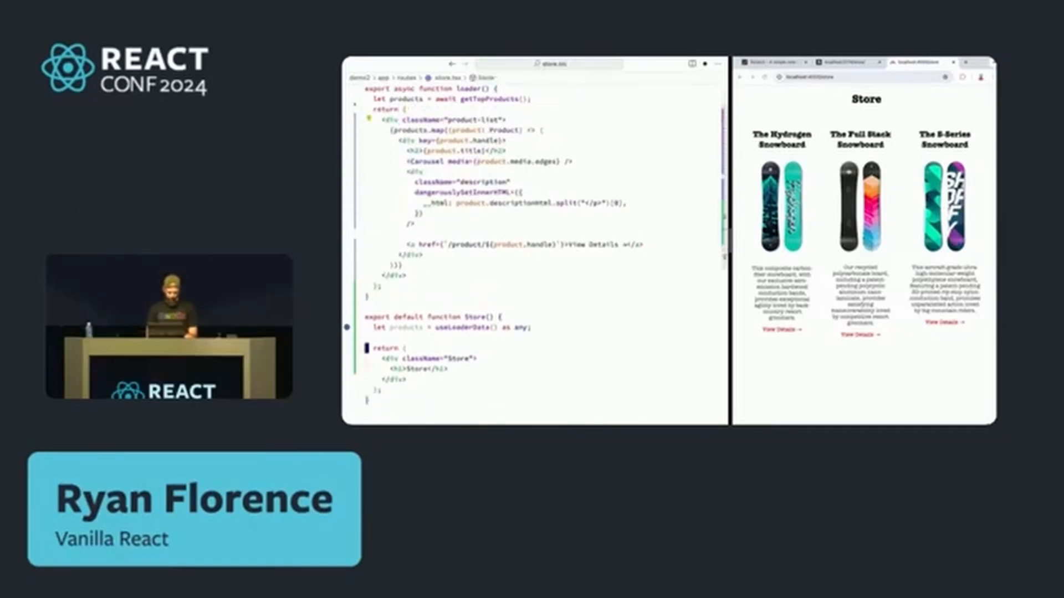
{"action": "key", "text": "ctrl+Right"}
{"action": "key", "text": "ctrl+shift+Right"}
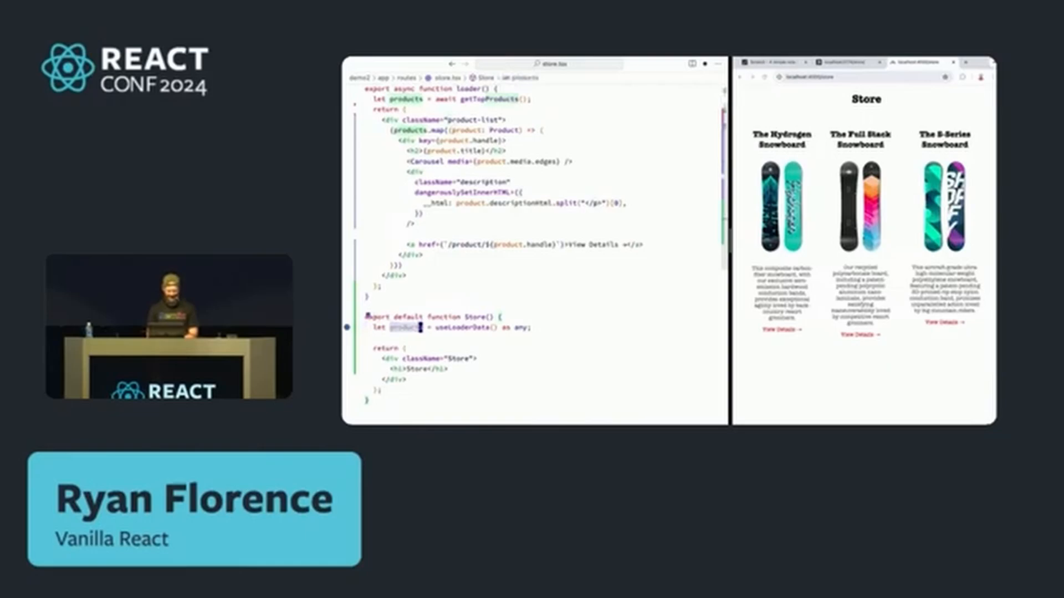
{"action": "key", "text": "Down"}
{"action": "key", "text": "Down"}
{"action": "key", "text": "Down"}
{"action": "key", "text": "End"}
{"action": "key", "text": "Return"}
{"action": "type", "text": "{products}"}
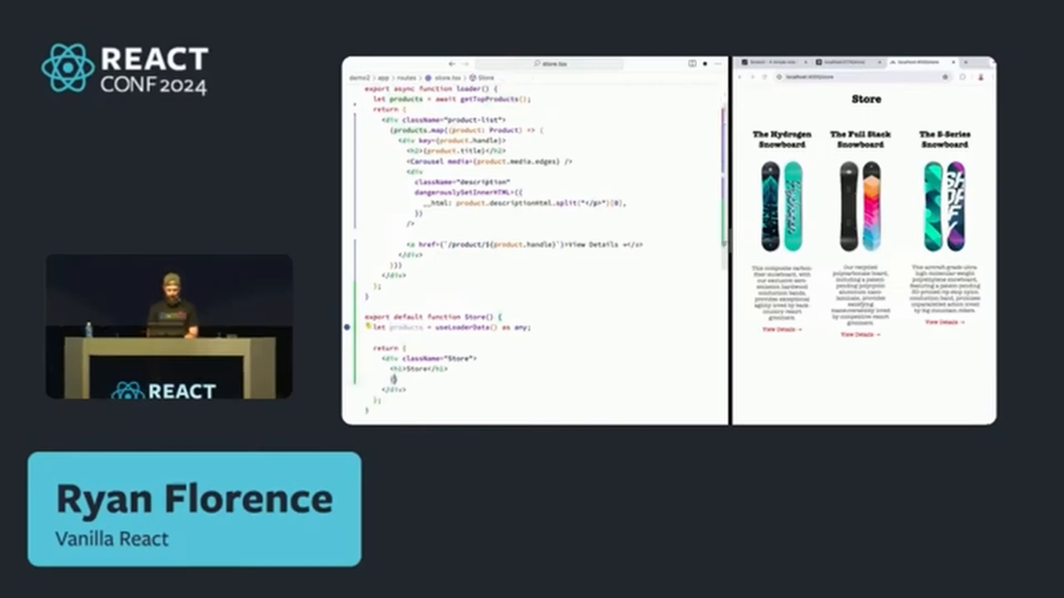
{"action": "type", "text": "products}"}
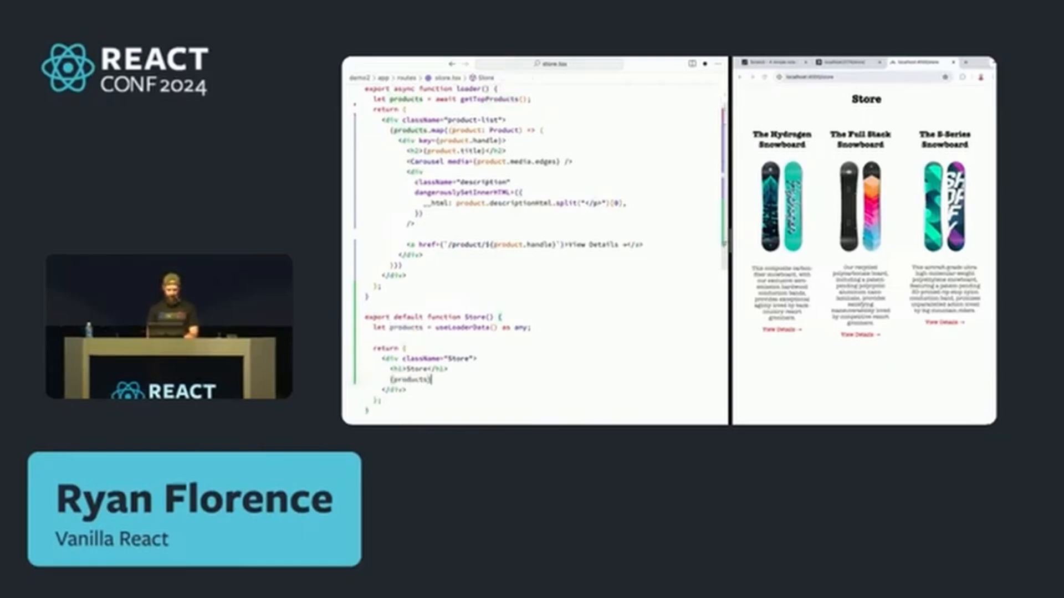
{"action": "key", "text": "Down"}
{"action": "key", "text": "Down"}
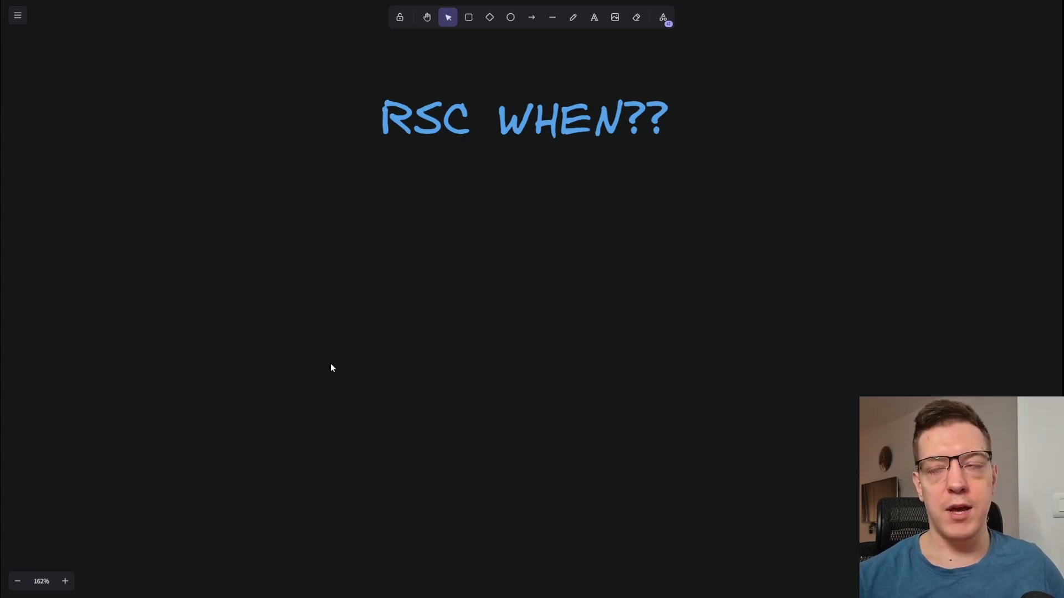
Step: Paste the REACT 19 STABLE RELEASE text below the heading and finish editing it
{"action": "key", "text": "ctrl+v"}
{"action": "key", "text": "Escape"}
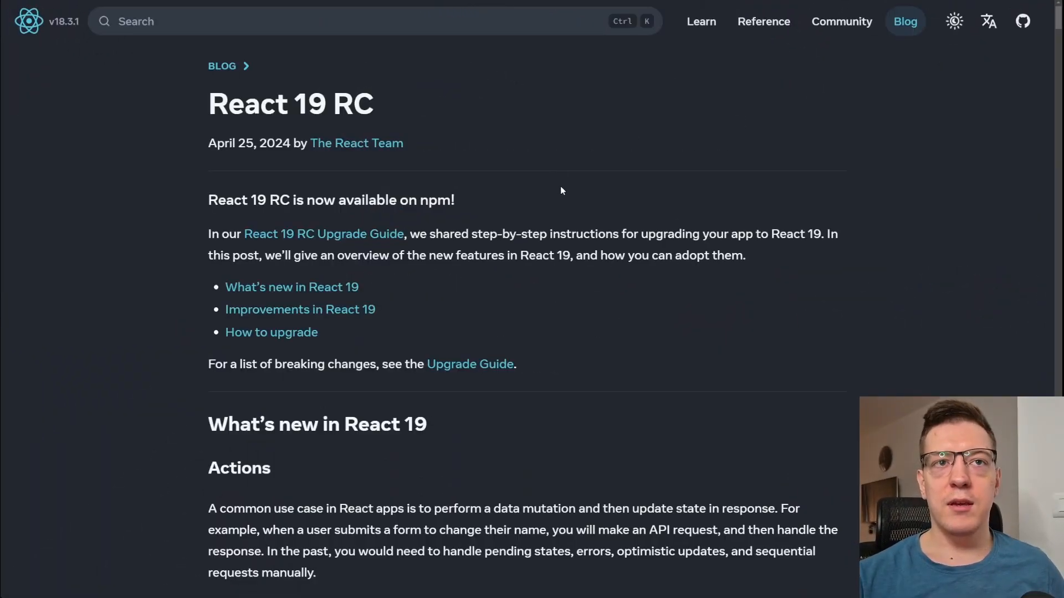
{"action": "left_click_drag", "start_coordinate": [210, 105], "coordinate": [374, 108]}
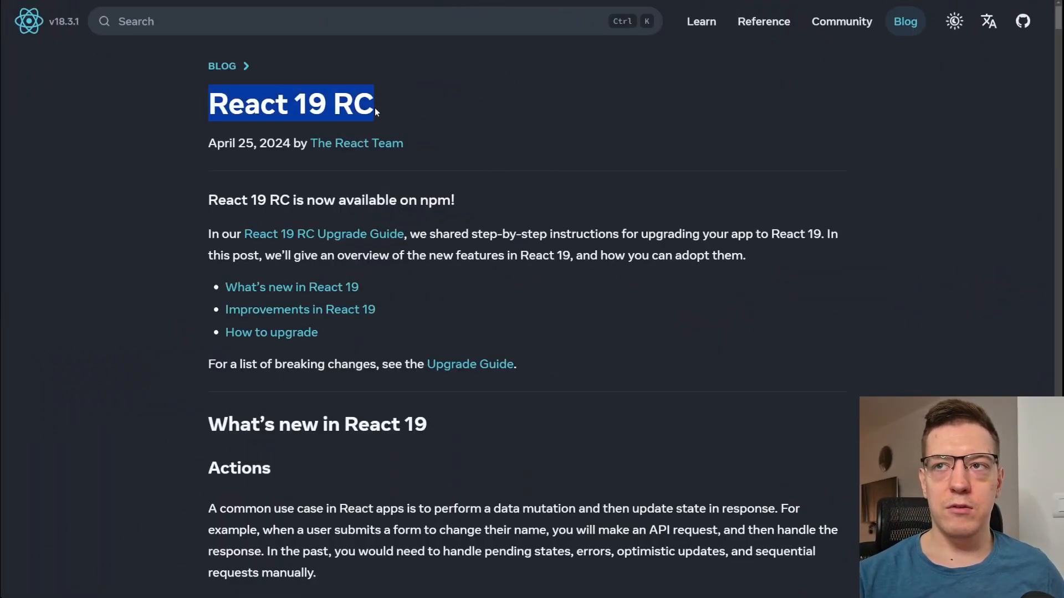
{"action": "left_click_drag", "start_coordinate": [208, 143], "coordinate": [274, 145]}
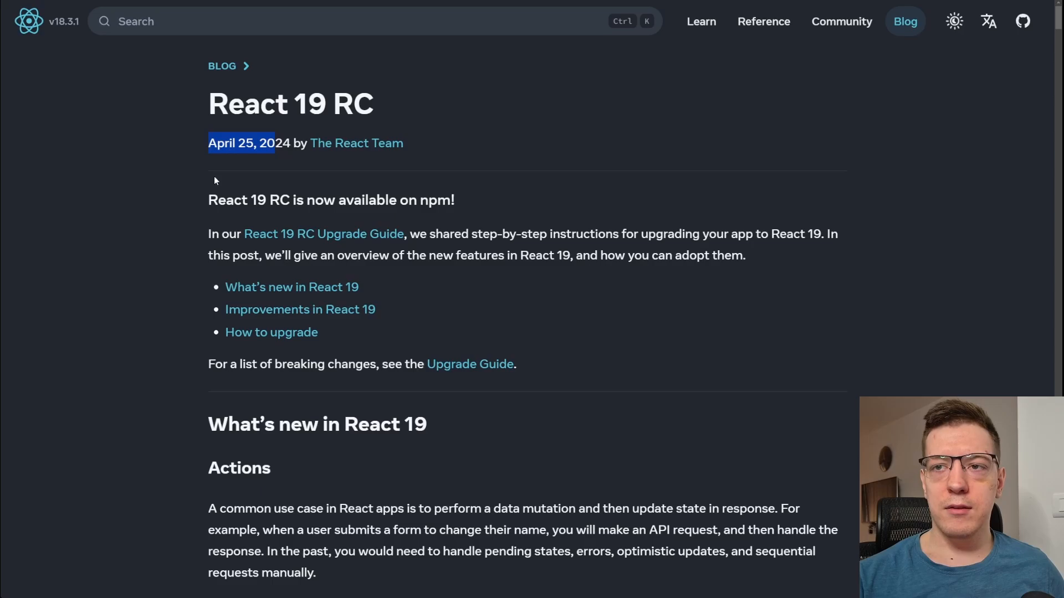
{"action": "scroll", "coordinate": [398, 377], "scroll_direction": "down", "scroll_amount": 1}
{"action": "scroll", "coordinate": [397, 377], "scroll_direction": "down", "scroll_amount": 3}
{"action": "scroll", "coordinate": [354, 297], "scroll_direction": "down", "scroll_amount": 2}
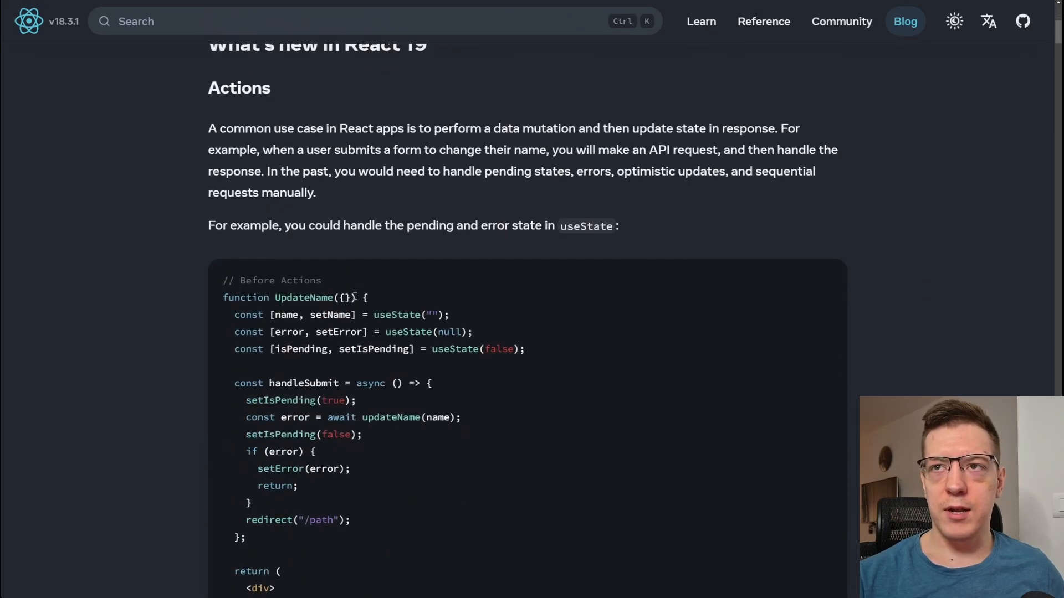
{"action": "scroll", "coordinate": [353, 297], "scroll_direction": "down", "scroll_amount": 5}
{"action": "scroll", "coordinate": [353, 297], "scroll_direction": "down", "scroll_amount": 4}
{"action": "scroll", "coordinate": [354, 297], "scroll_direction": "down", "scroll_amount": 4}
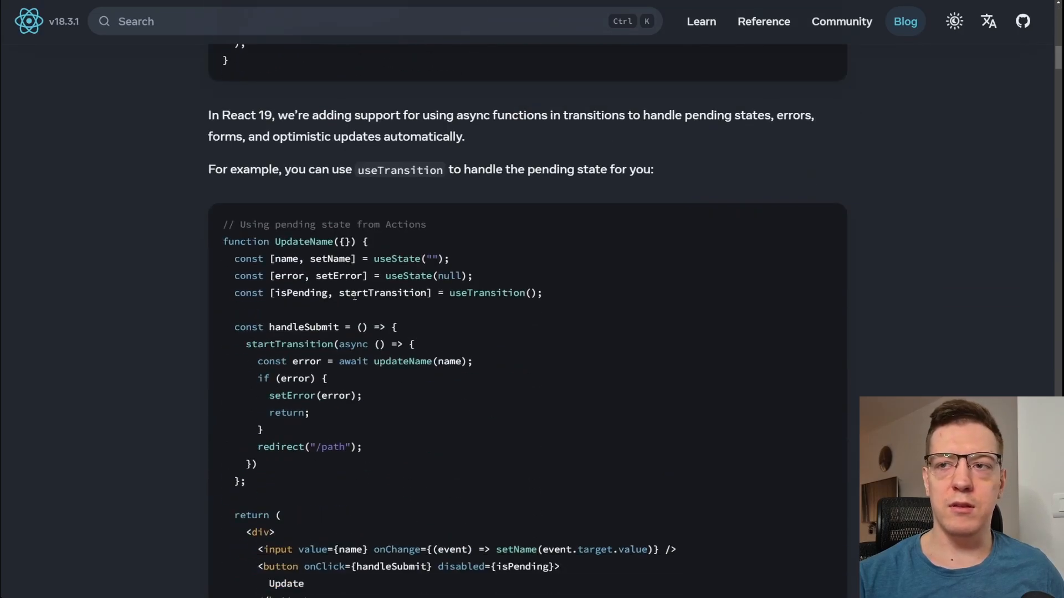
{"action": "scroll", "coordinate": [353, 297], "scroll_direction": "down", "scroll_amount": 5}
{"action": "scroll", "coordinate": [354, 295], "scroll_direction": "down", "scroll_amount": 4}
{"action": "scroll", "coordinate": [353, 295], "scroll_direction": "down", "scroll_amount": 2}
{"action": "scroll", "coordinate": [353, 295], "scroll_direction": "down", "scroll_amount": 2}
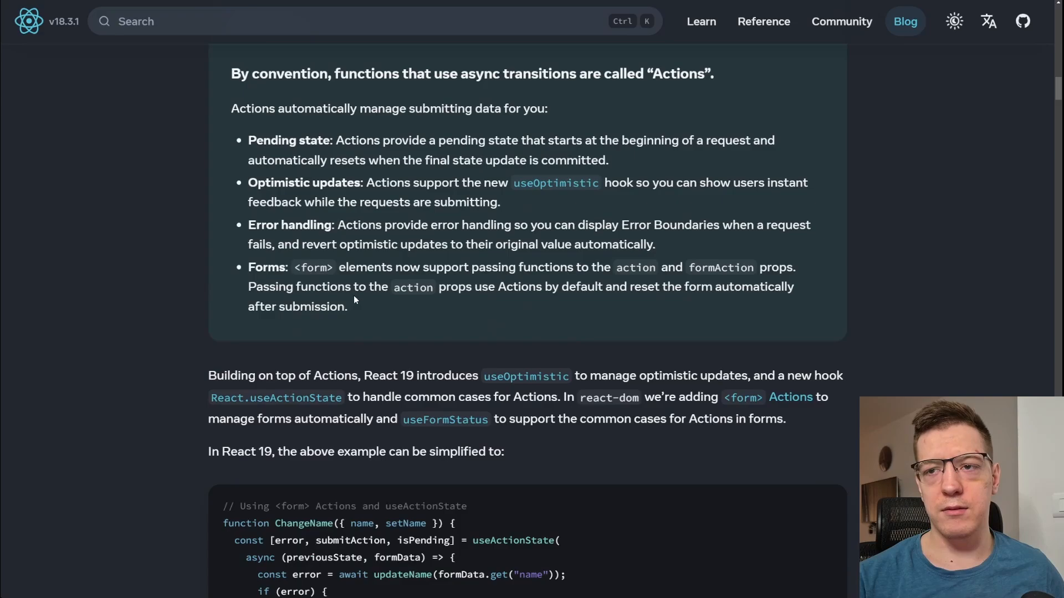
{"action": "scroll", "coordinate": [353, 295], "scroll_direction": "down", "scroll_amount": 2}
{"action": "scroll", "coordinate": [353, 294], "scroll_direction": "down", "scroll_amount": 3}
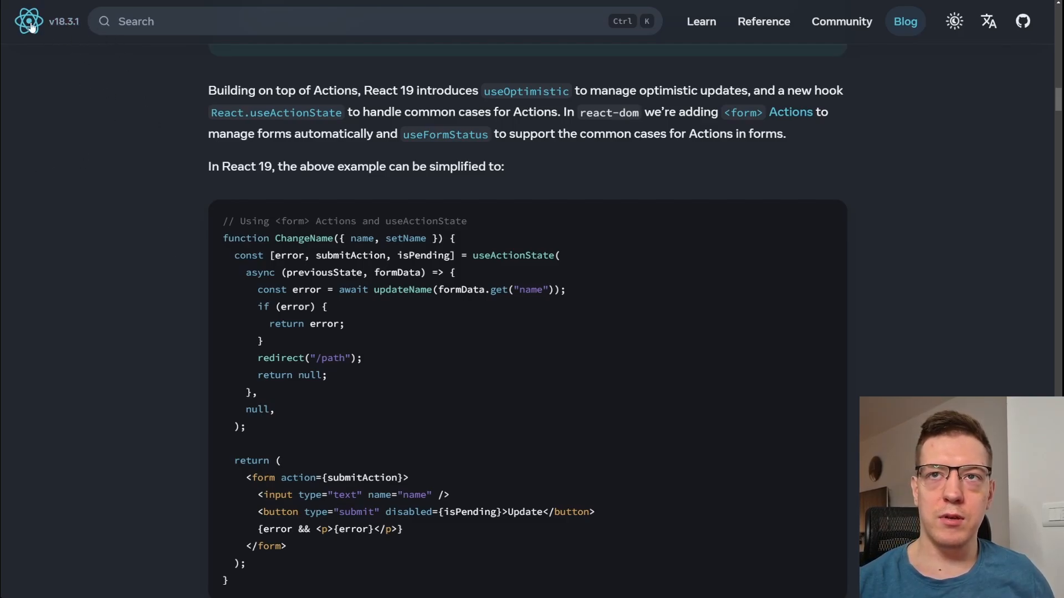
{"action": "scroll", "coordinate": [874, 306], "scroll_direction": "down", "scroll_amount": 5}
{"action": "scroll", "coordinate": [873, 303], "scroll_direction": "up", "scroll_amount": 5}
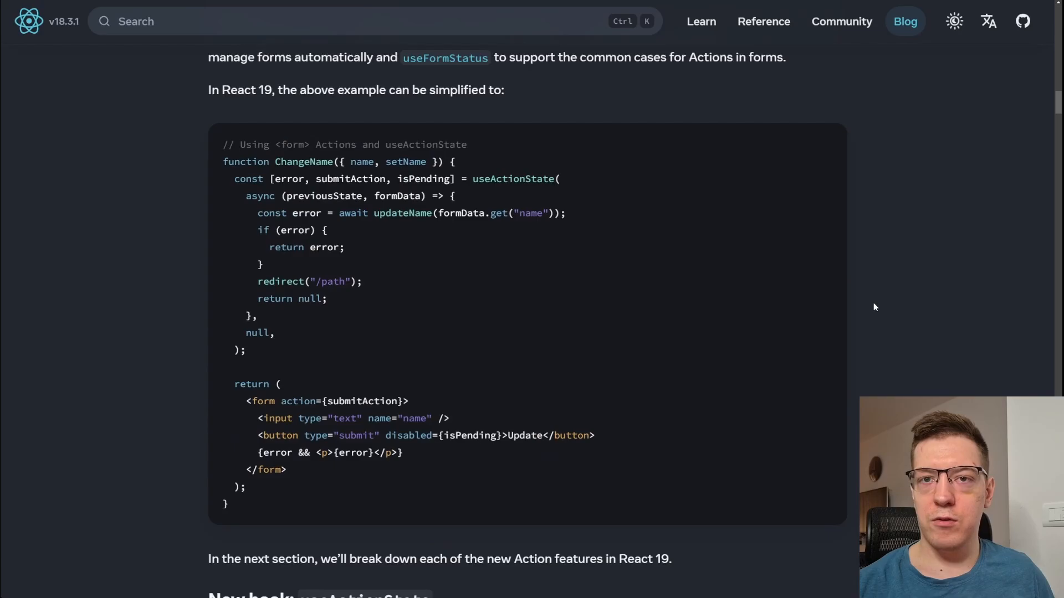
{"action": "scroll", "coordinate": [874, 302], "scroll_direction": "up", "scroll_amount": 6}
{"action": "scroll", "coordinate": [873, 302], "scroll_direction": "up", "scroll_amount": 5}
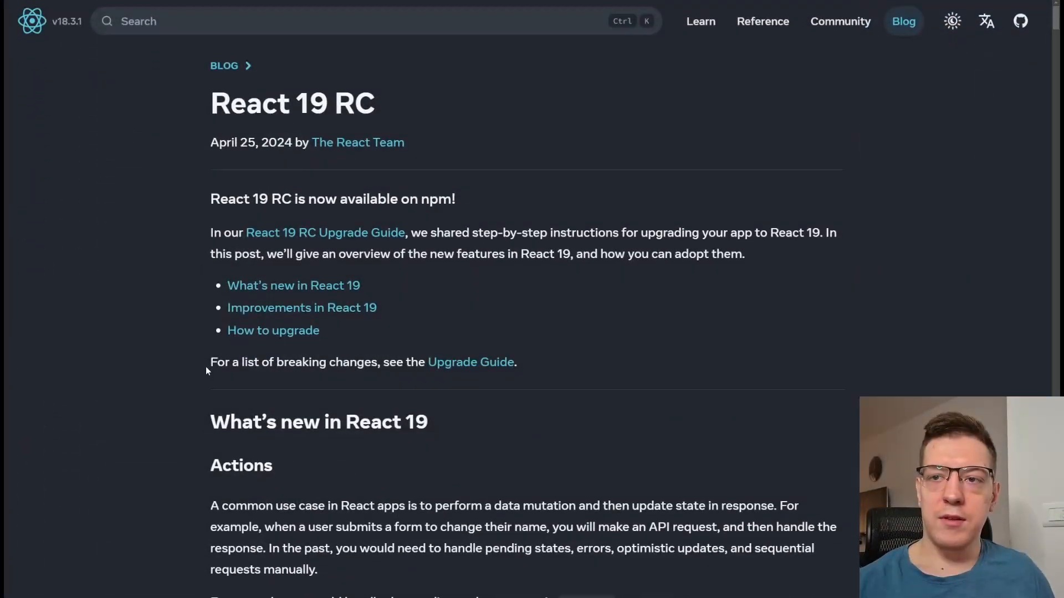
{"action": "left_click_drag", "start_coordinate": [210, 363], "coordinate": [519, 363]}
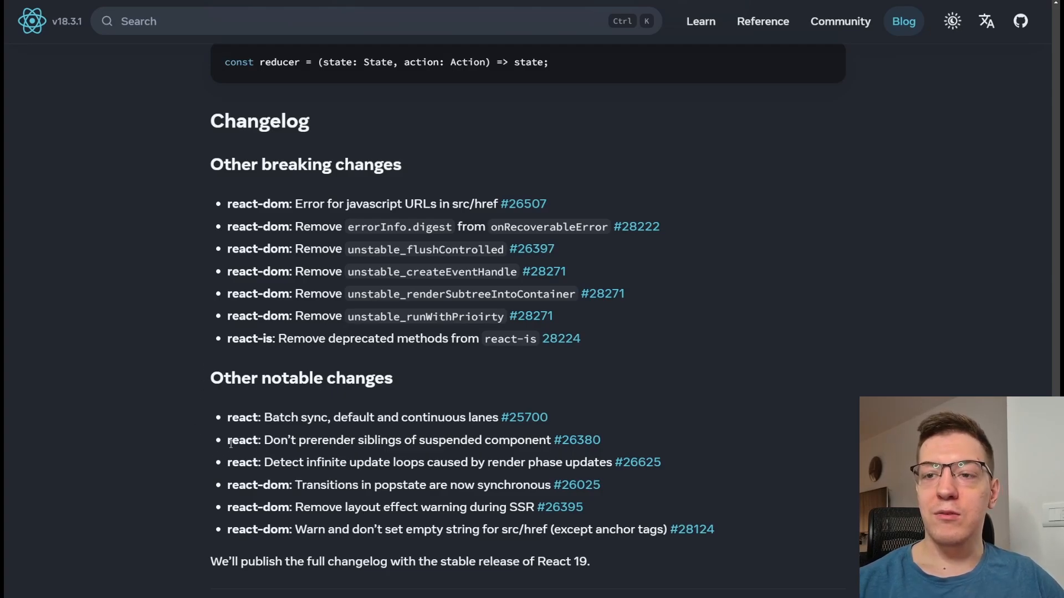
Step: Highlight the #26380 don't-prerender-suspended-siblings entry in the Changelog
{"action": "left_click_drag", "start_coordinate": [228, 441], "coordinate": [616, 441]}
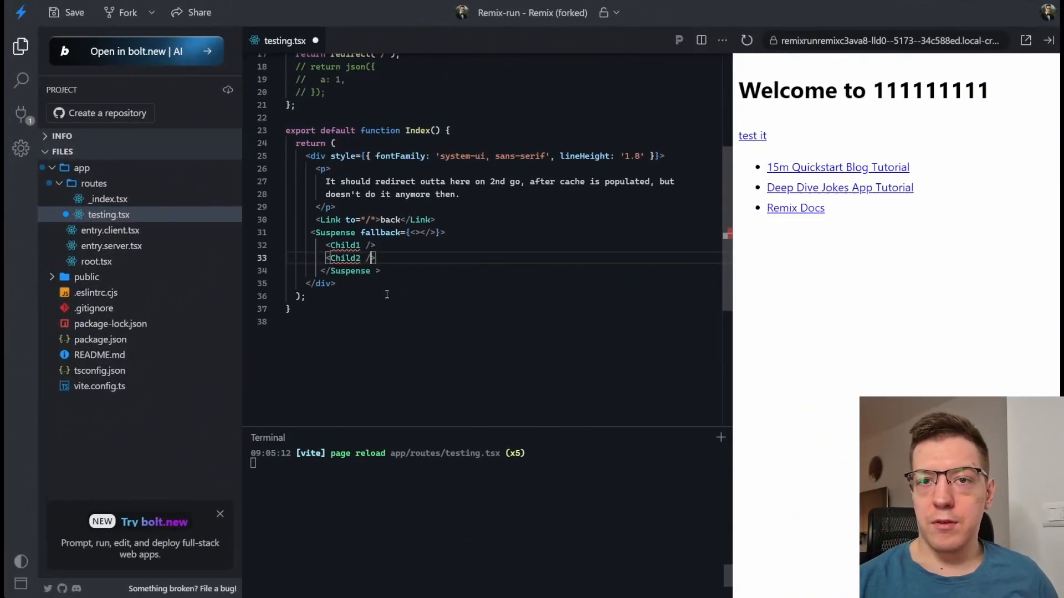
{"action": "left_click", "coordinate": [322, 270]}
{"action": "key", "text": "BackSpace"}
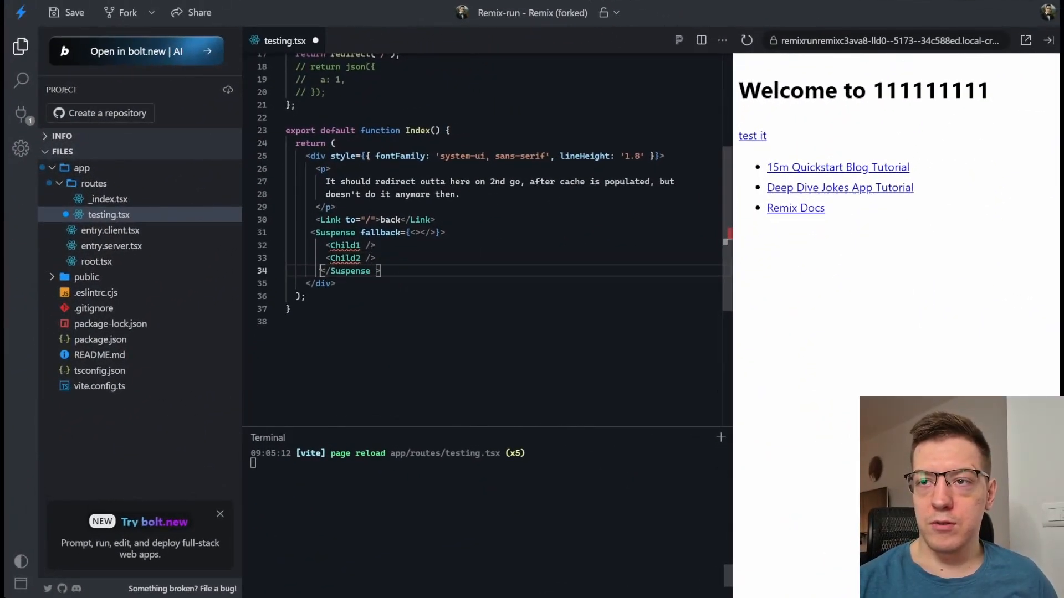
{"action": "left_click", "coordinate": [324, 244]}
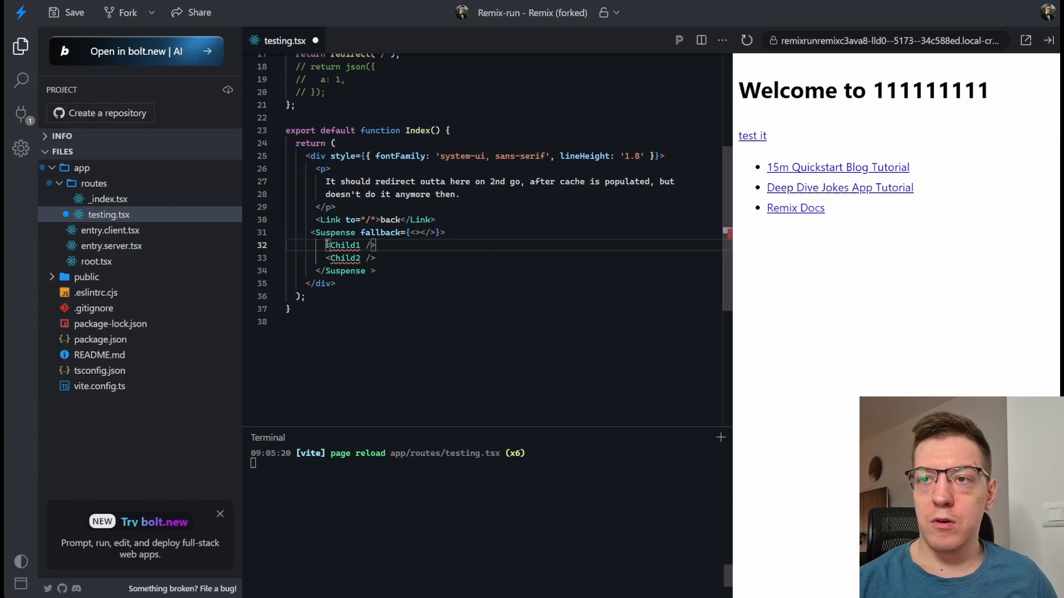
{"action": "left_click_drag", "start_coordinate": [312, 232], "coordinate": [384, 271]}
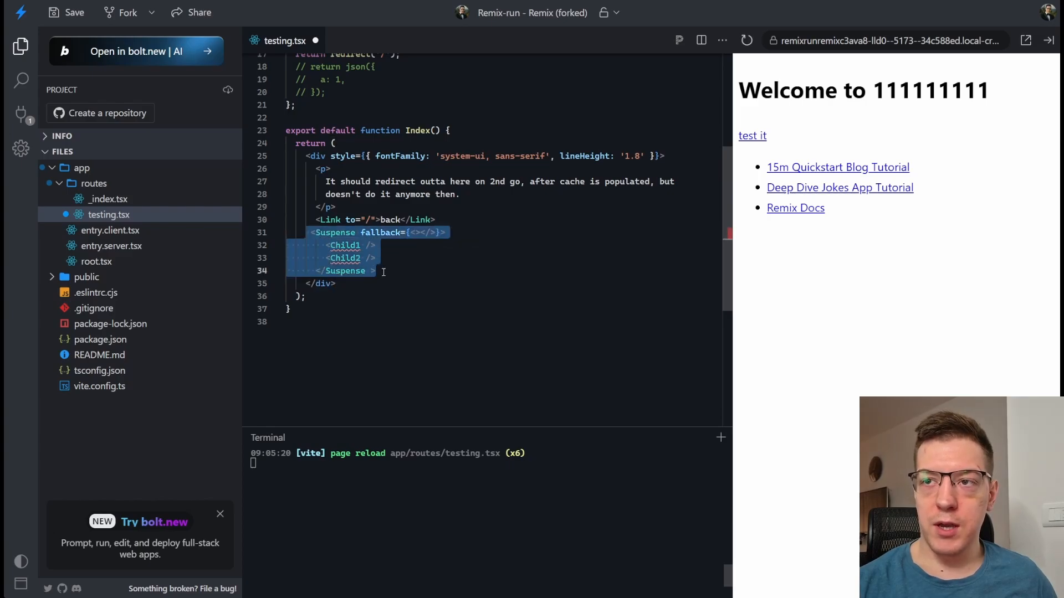
{"action": "left_click", "coordinate": [323, 244]}
{"action": "left_click_drag", "start_coordinate": [323, 245], "coordinate": [376, 258]}
{"action": "left_click", "coordinate": [323, 244]}
{"action": "left_click", "coordinate": [345, 244]}
{"action": "double_click", "coordinate": [345, 244]}
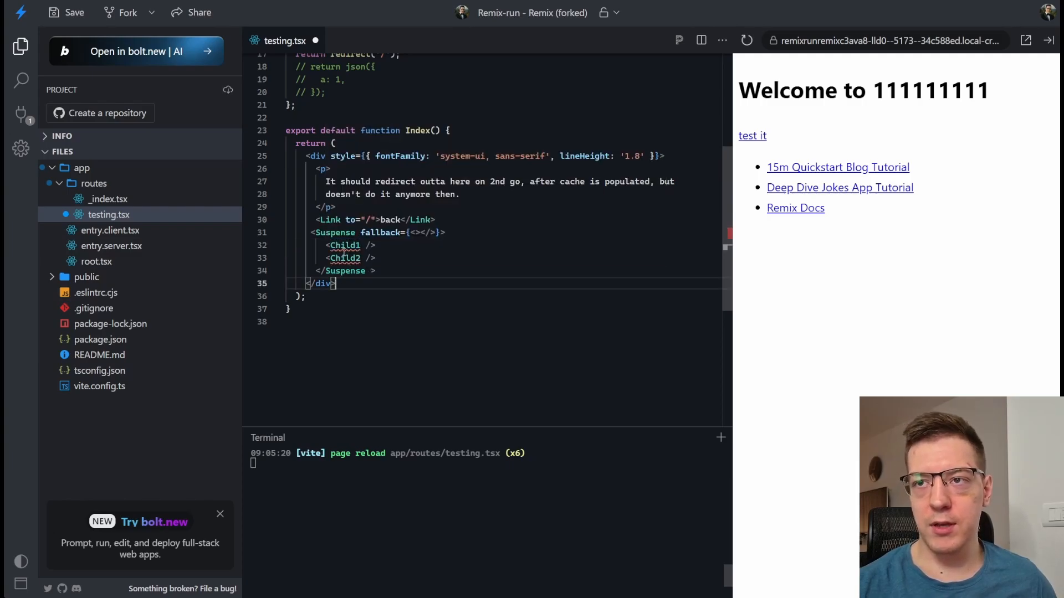
{"action": "double_click", "coordinate": [345, 258]}
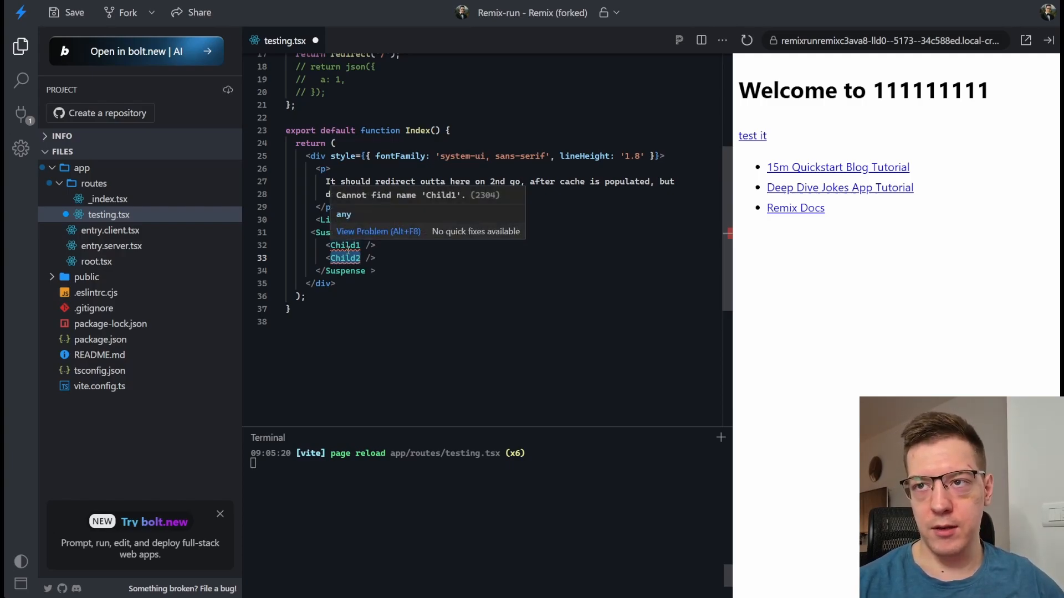
{"action": "mouse_move", "coordinate": [325, 245]}
{"action": "left_mouse_down"}
{"action": "mouse_move", "coordinate": [376, 244]}
{"action": "mouse_move", "coordinate": [379, 258]}
{"action": "left_mouse_up"}
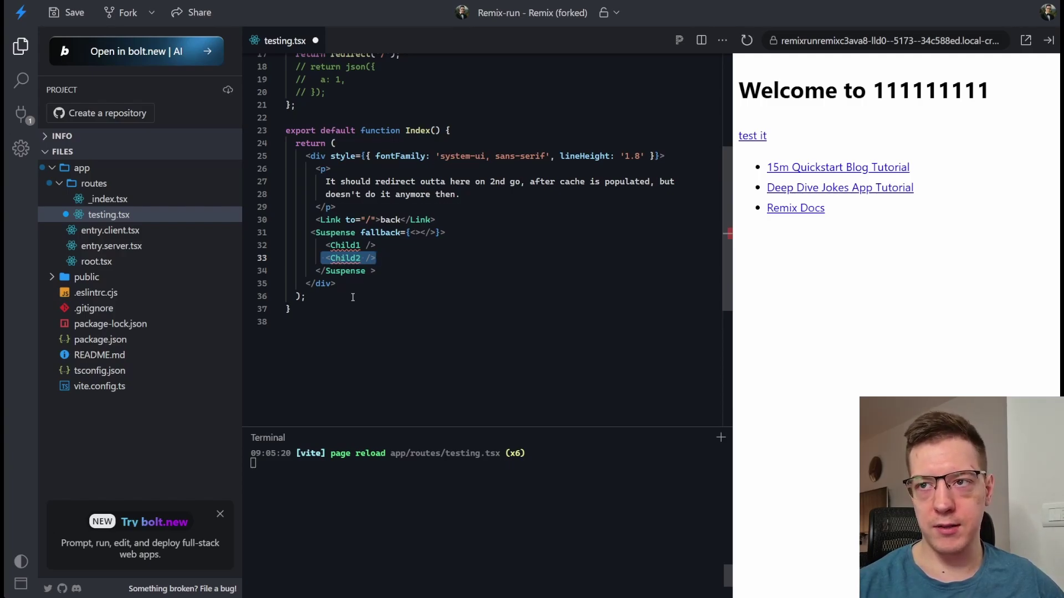
{"action": "key", "text": "Left"}
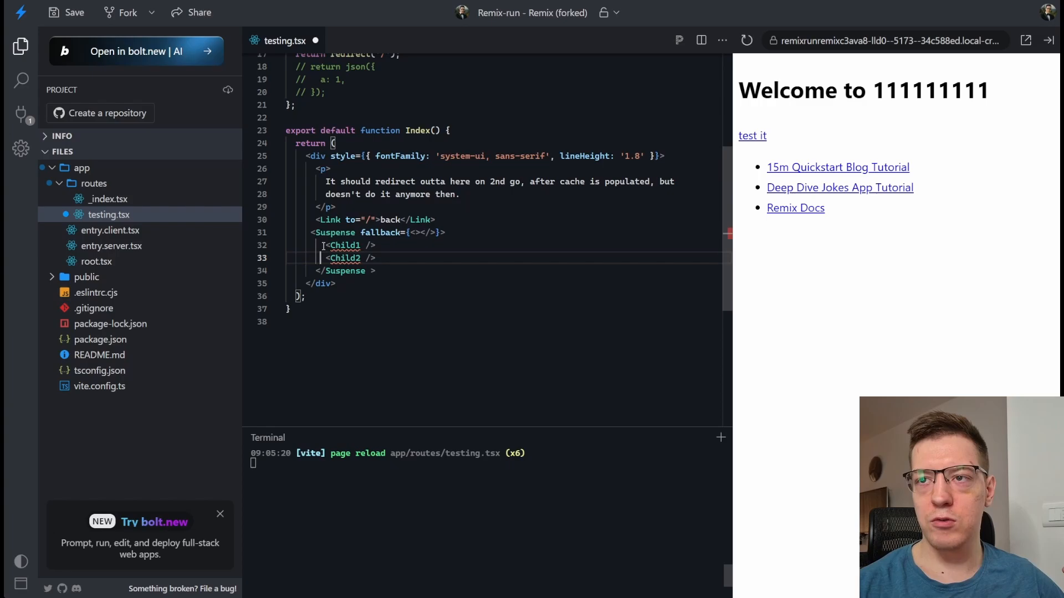
{"action": "left_click_drag", "start_coordinate": [323, 246], "coordinate": [387, 244]}
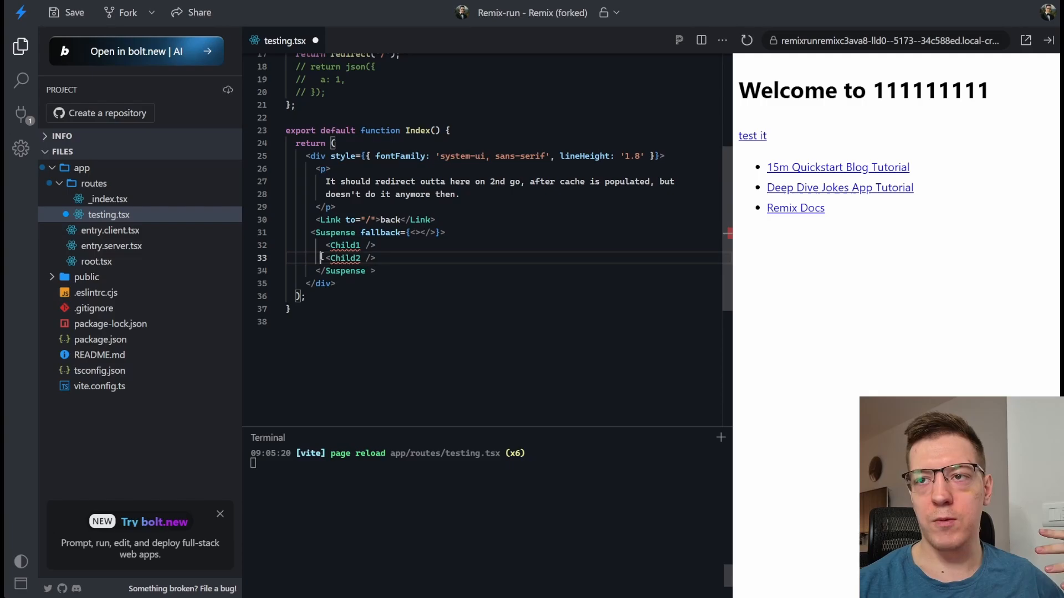
{"action": "left_click_drag", "start_coordinate": [322, 257], "coordinate": [390, 257]}
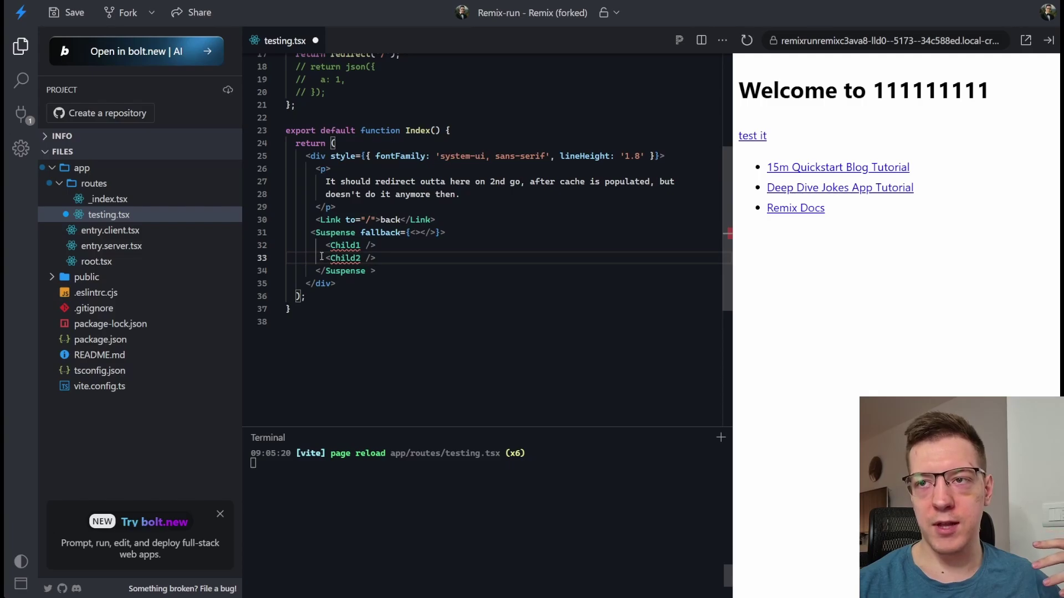
{"action": "left_click", "coordinate": [383, 259]}
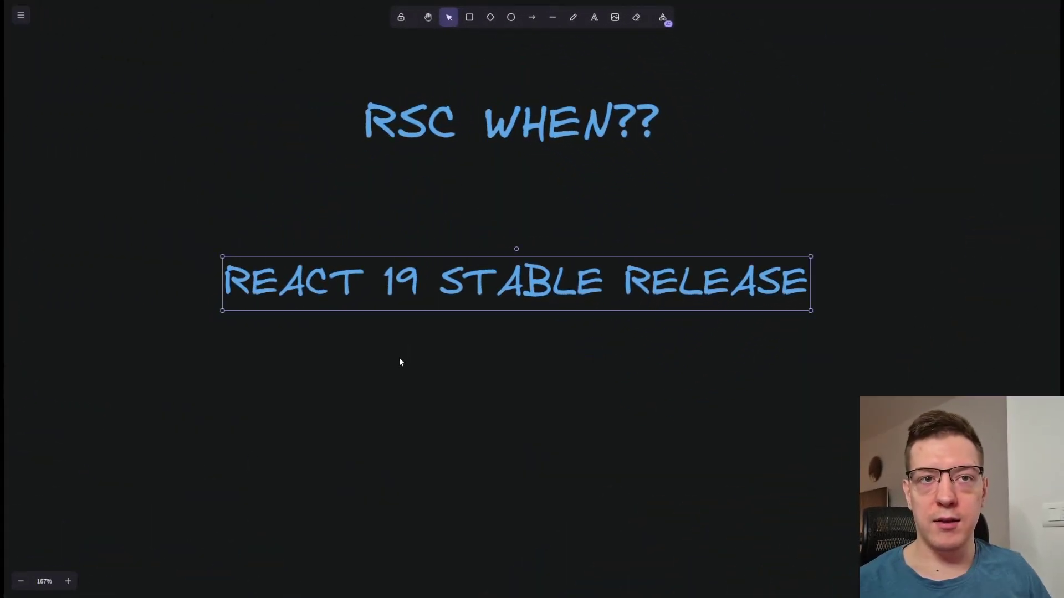
Step: Paste the VITE ENVIRONMENTS API note below the React 19 line and place it
{"action": "left_click", "coordinate": [399, 362]}
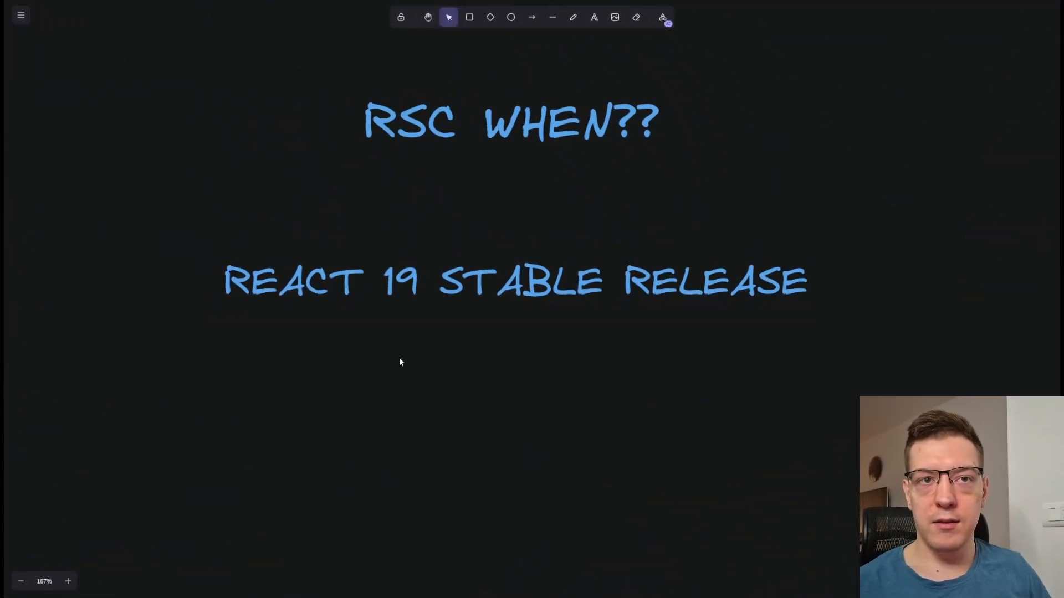
{"action": "key", "text": "ctrl+v"}
{"action": "left_click", "coordinate": [633, 365]}
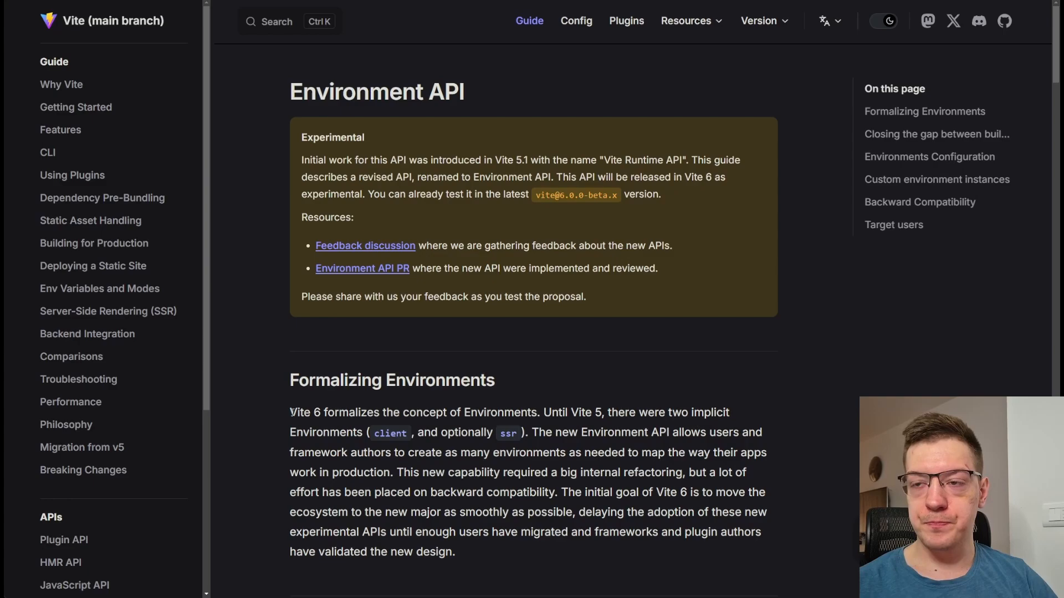
{"action": "left_click_drag", "start_coordinate": [544, 412], "coordinate": [625, 412]}
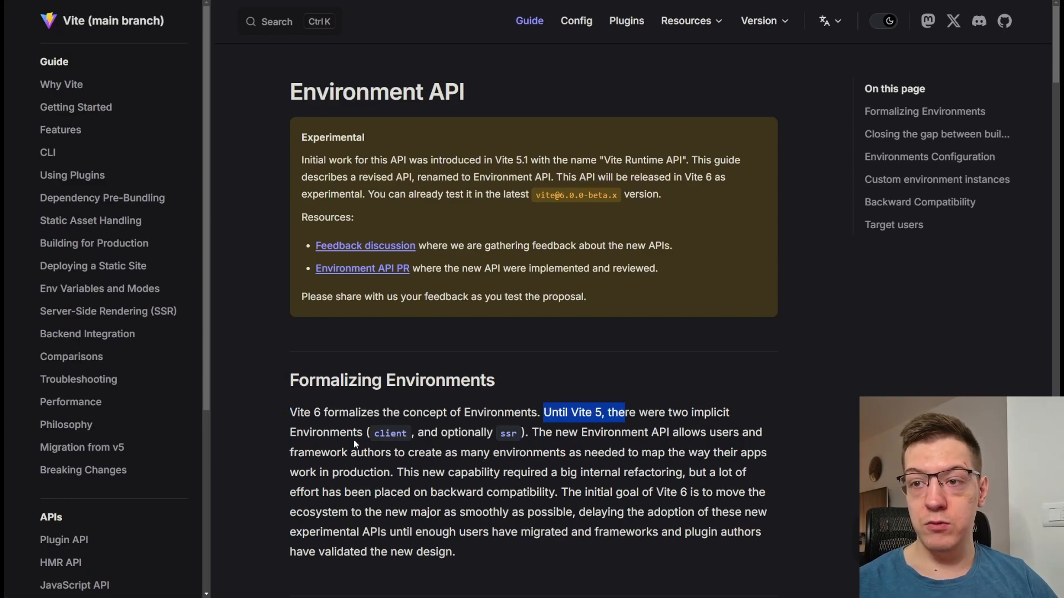
{"action": "left_click_drag", "start_coordinate": [374, 431], "coordinate": [426, 433]}
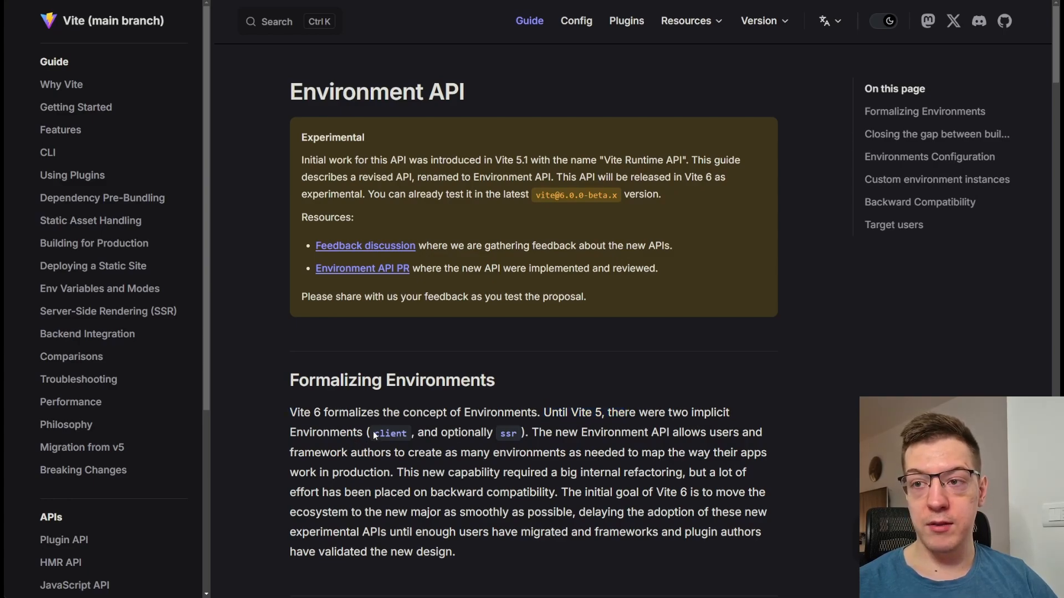
{"action": "left_click", "coordinate": [499, 431]}
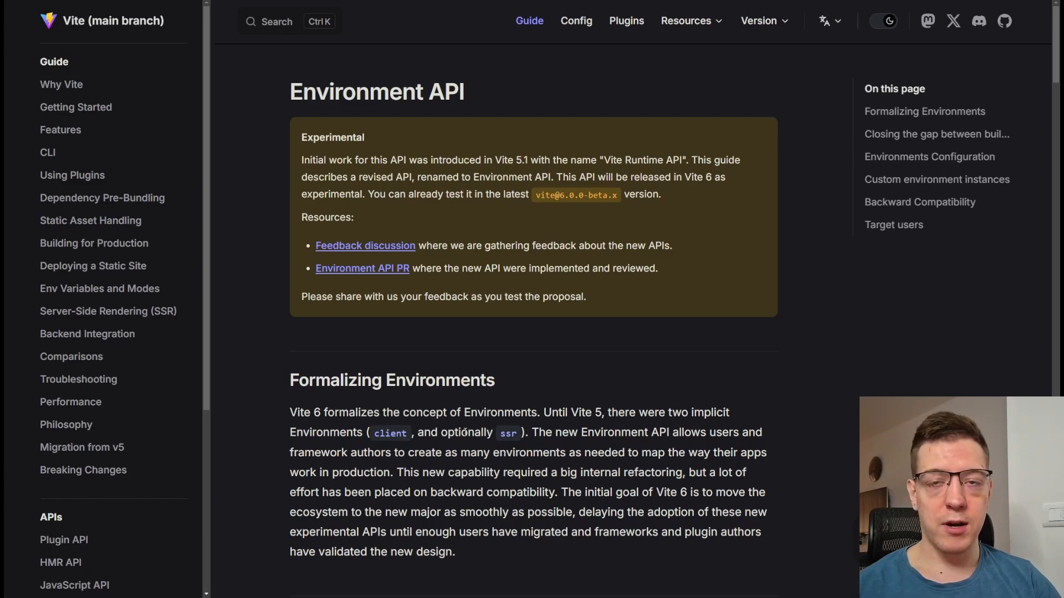
{"action": "scroll", "coordinate": [477, 374], "scroll_direction": "down", "scroll_amount": 3}
{"action": "scroll", "coordinate": [478, 374], "scroll_direction": "down", "scroll_amount": 3}
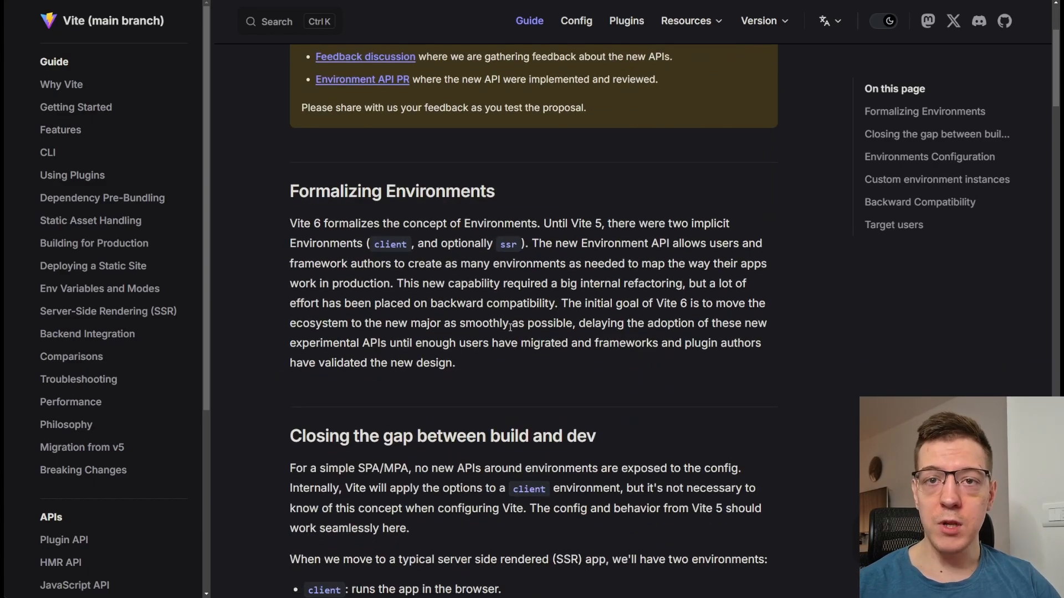
{"action": "scroll", "coordinate": [478, 374], "scroll_direction": "down", "scroll_amount": 3}
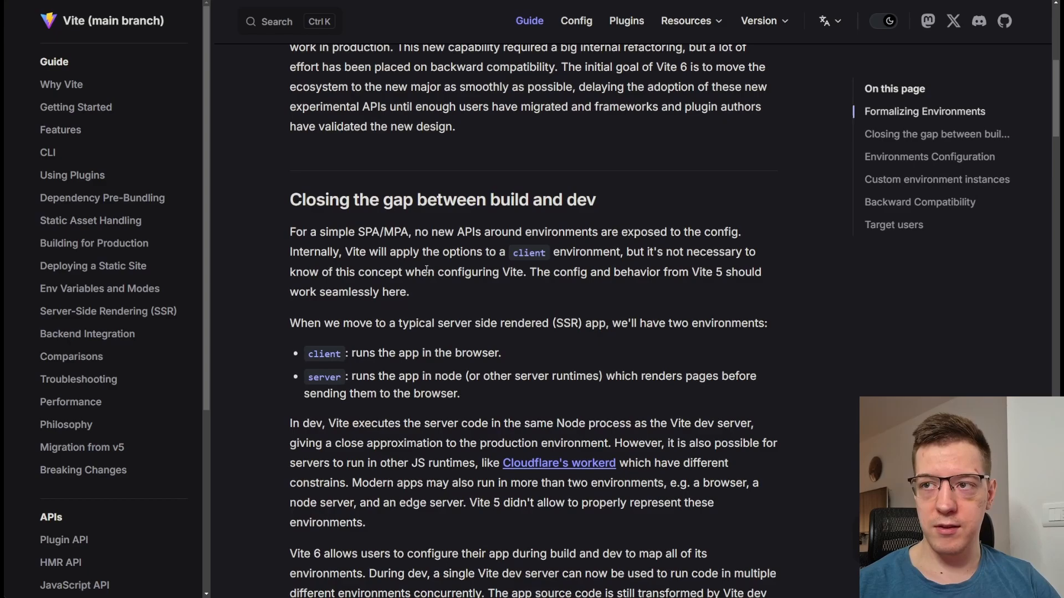
{"action": "left_click_drag", "start_coordinate": [306, 354], "coordinate": [499, 352]}
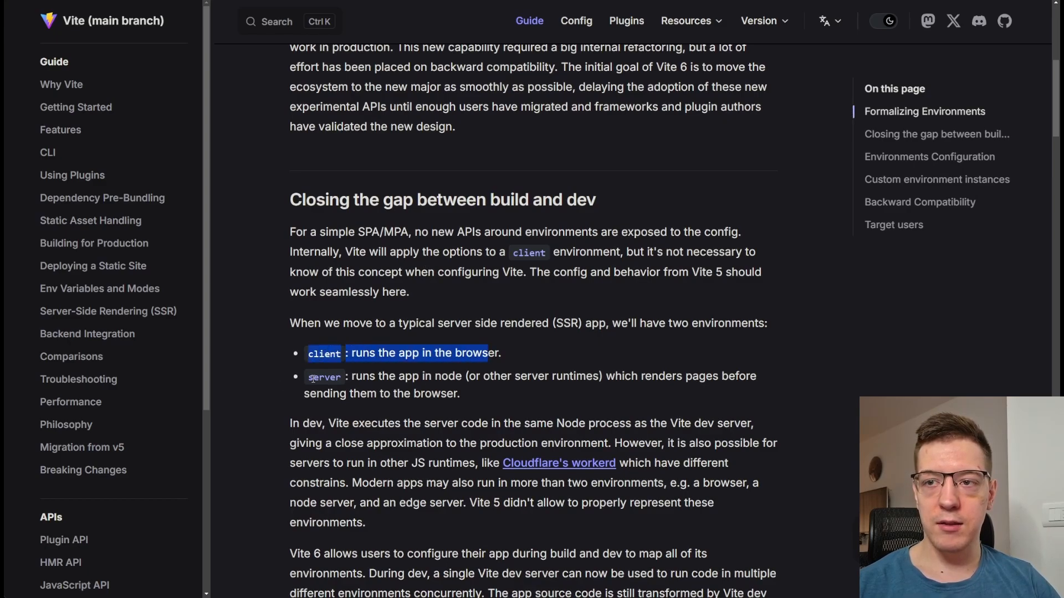
{"action": "triple_click", "coordinate": [433, 393]}
{"action": "left_click", "coordinate": [433, 394]}
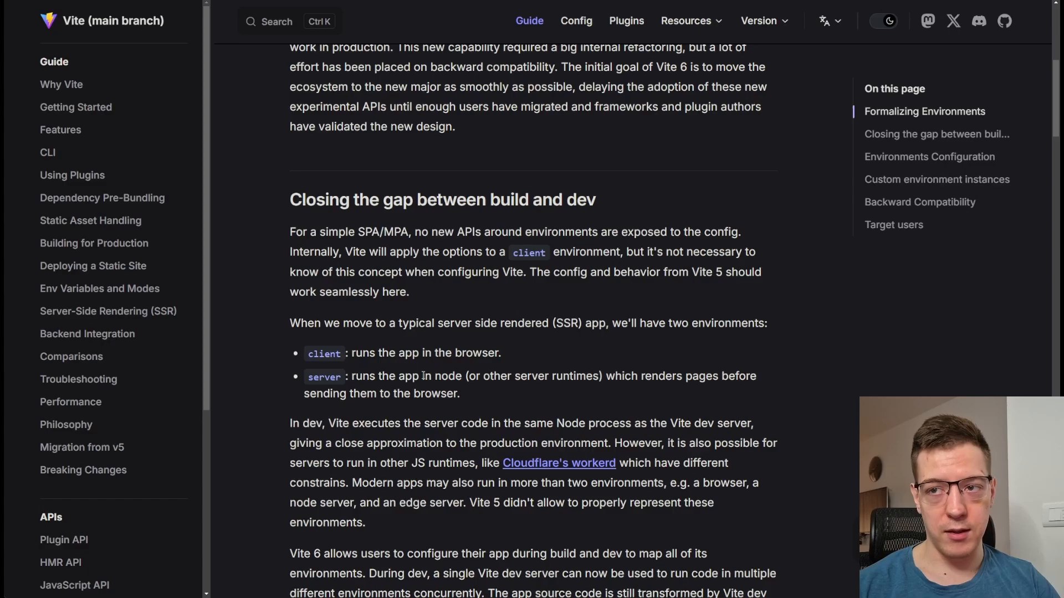
{"action": "scroll", "coordinate": [423, 375], "scroll_direction": "down", "scroll_amount": 4}
{"action": "scroll", "coordinate": [422, 375], "scroll_direction": "down", "scroll_amount": 3}
{"action": "scroll", "coordinate": [415, 348], "scroll_direction": "down", "scroll_amount": 3}
{"action": "scroll", "coordinate": [414, 349], "scroll_direction": "down", "scroll_amount": 3}
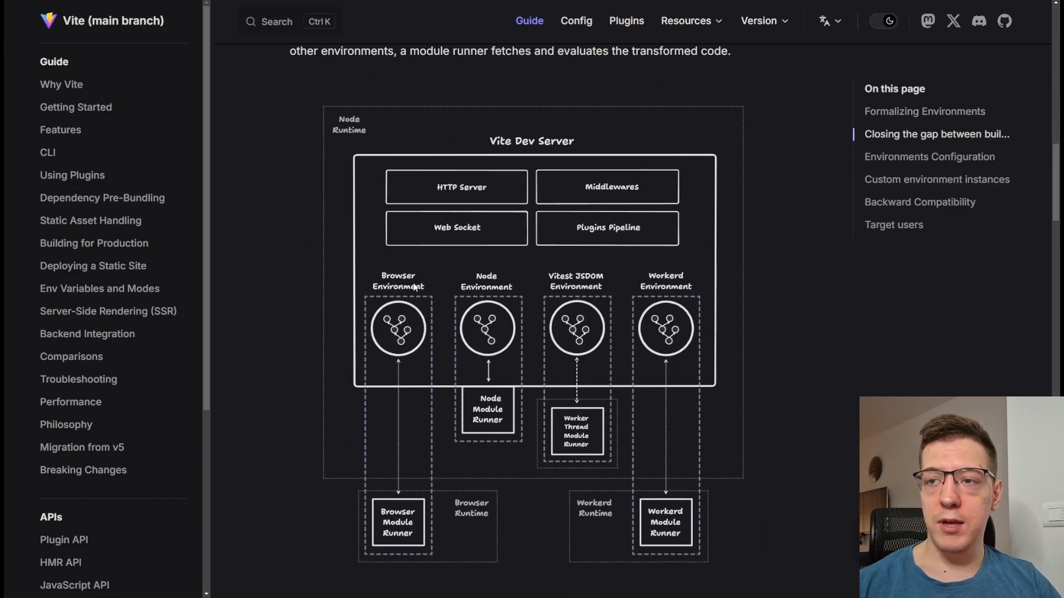
{"action": "scroll", "coordinate": [416, 286], "scroll_direction": "down", "scroll_amount": 4}
{"action": "scroll", "coordinate": [416, 286], "scroll_direction": "up", "scroll_amount": 3}
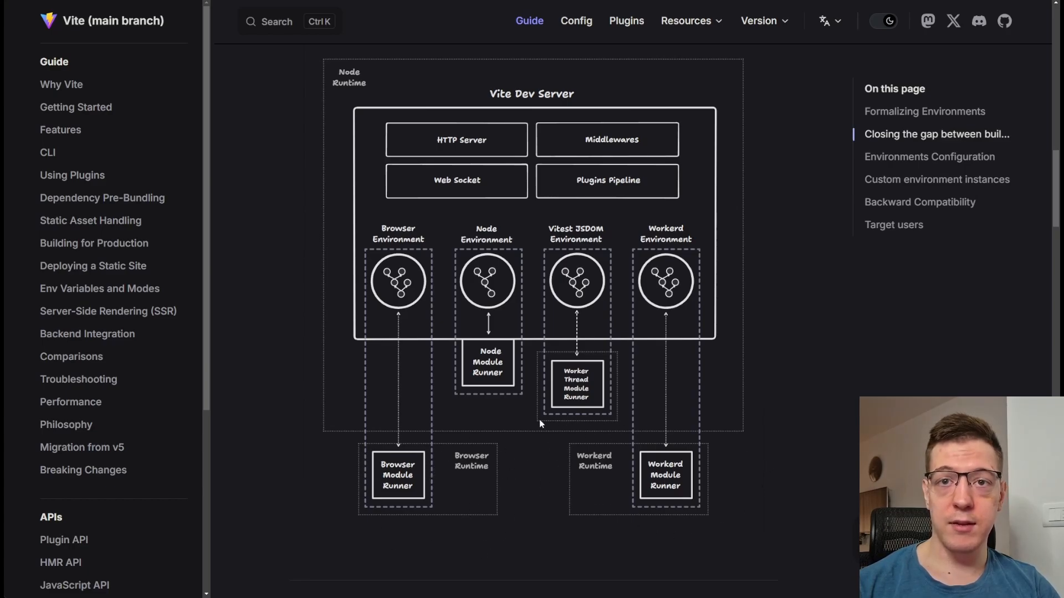
{"action": "scroll", "coordinate": [517, 457], "scroll_direction": "down", "scroll_amount": 1}
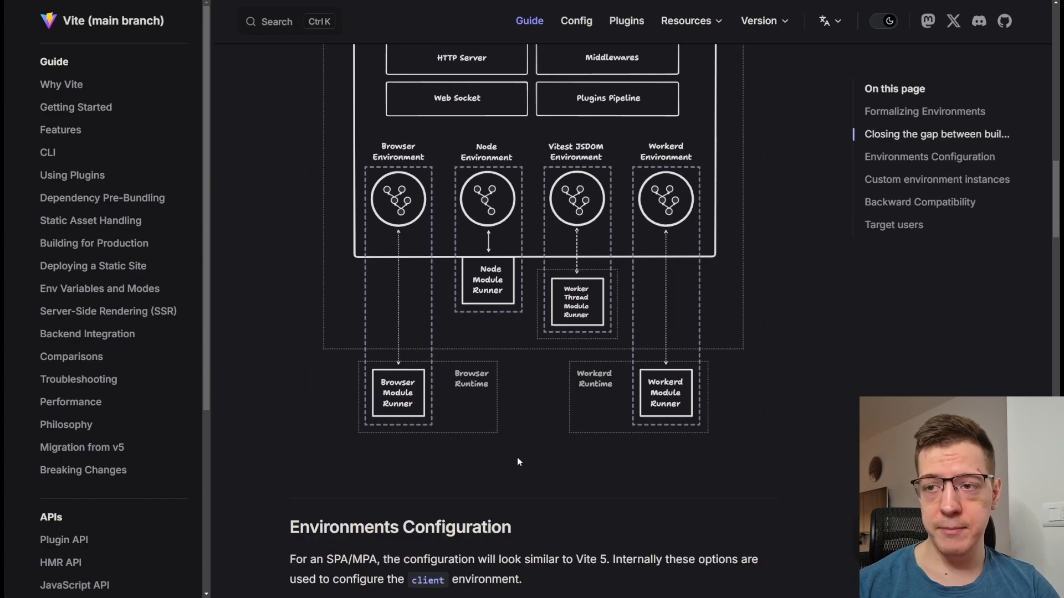
{"action": "scroll", "coordinate": [517, 457], "scroll_direction": "down", "scroll_amount": 4}
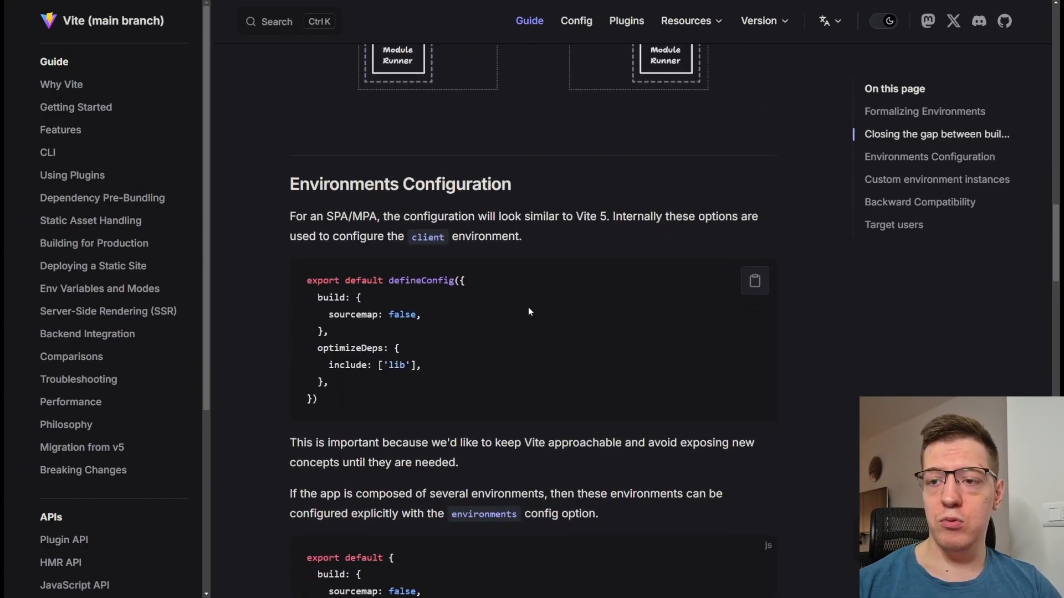
{"action": "scroll", "coordinate": [517, 307], "scroll_direction": "down", "scroll_amount": 4}
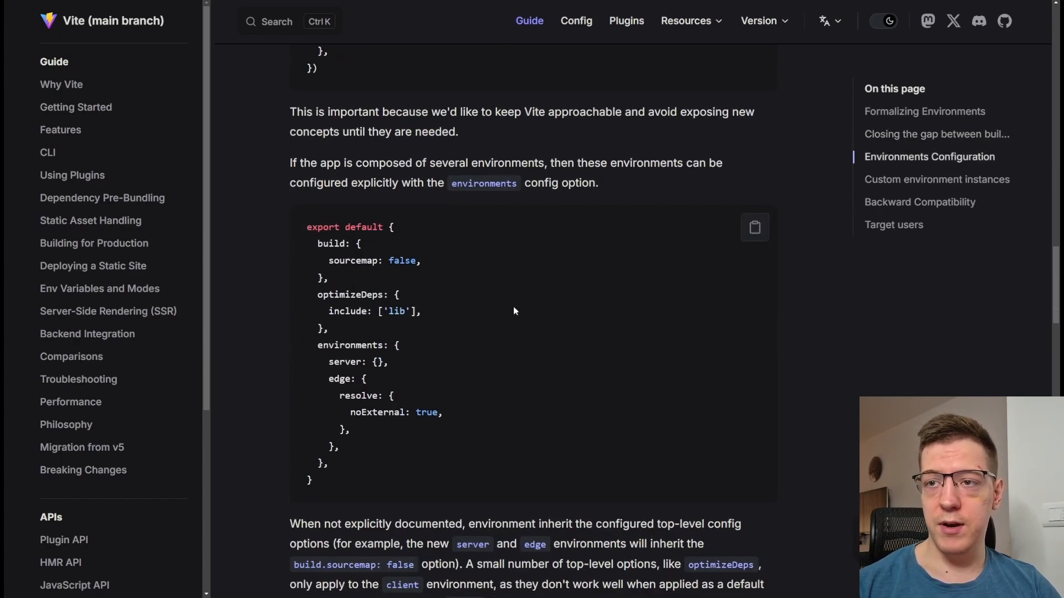
{"action": "left_click_drag", "start_coordinate": [316, 345], "coordinate": [372, 452]}
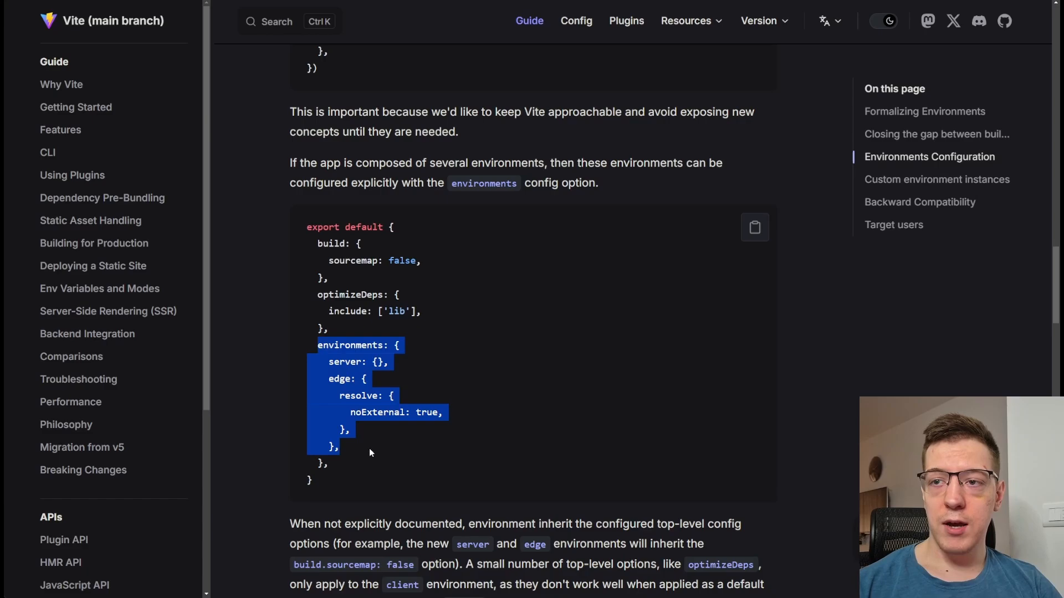
{"action": "left_click", "coordinate": [323, 361]}
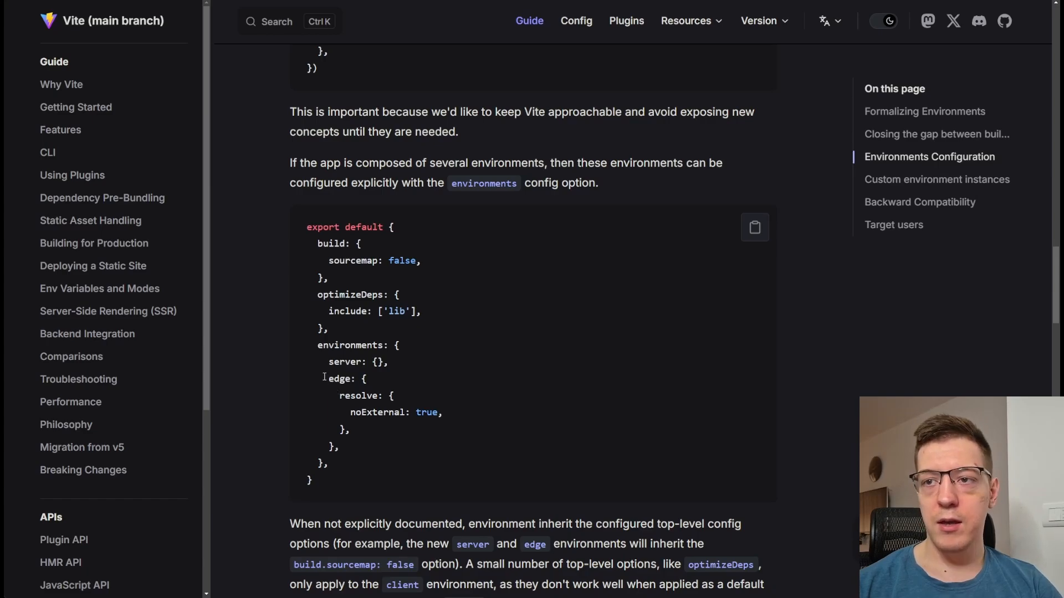
{"action": "left_click_drag", "start_coordinate": [328, 362], "coordinate": [407, 364]}
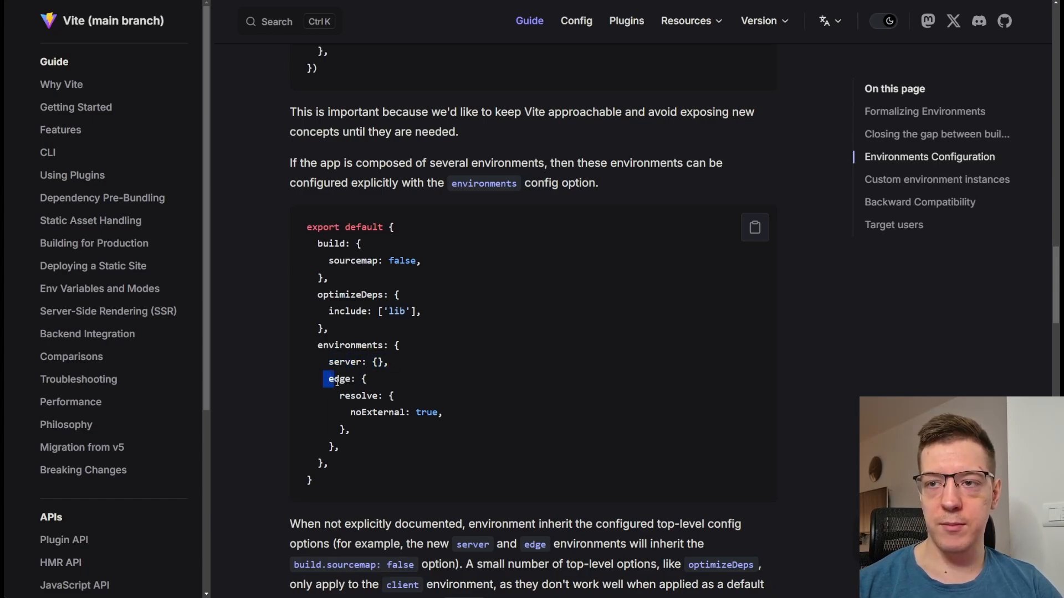
{"action": "left_click_drag", "start_coordinate": [328, 378], "coordinate": [388, 457]}
{"action": "left_click", "coordinate": [435, 353]}
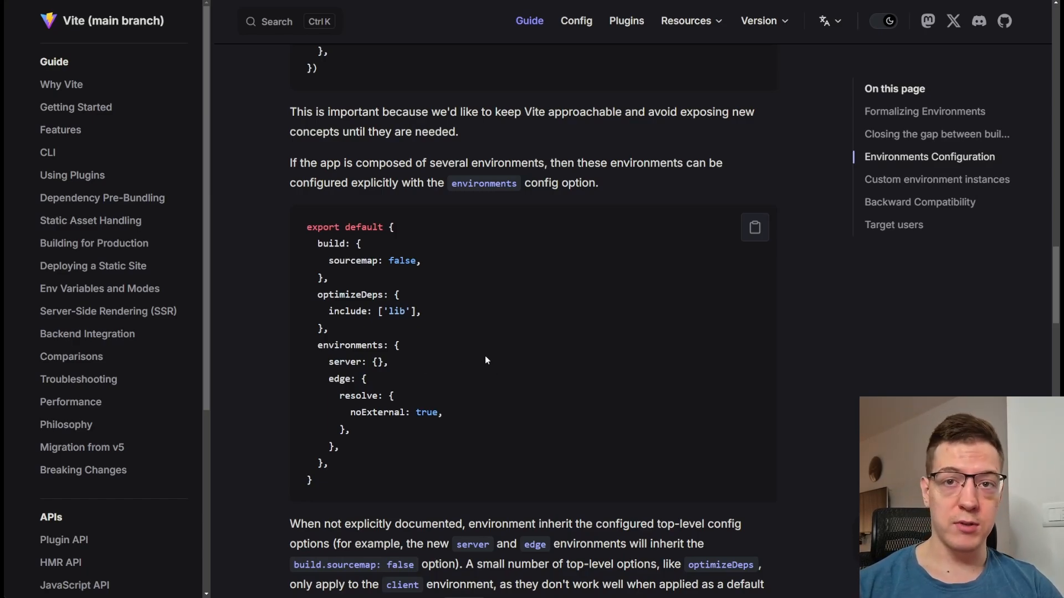
{"action": "scroll", "coordinate": [467, 378], "scroll_direction": "down", "scroll_amount": 5}
{"action": "scroll", "coordinate": [441, 374], "scroll_direction": "down", "scroll_amount": 3}
{"action": "scroll", "coordinate": [424, 368], "scroll_direction": "down", "scroll_amount": 4}
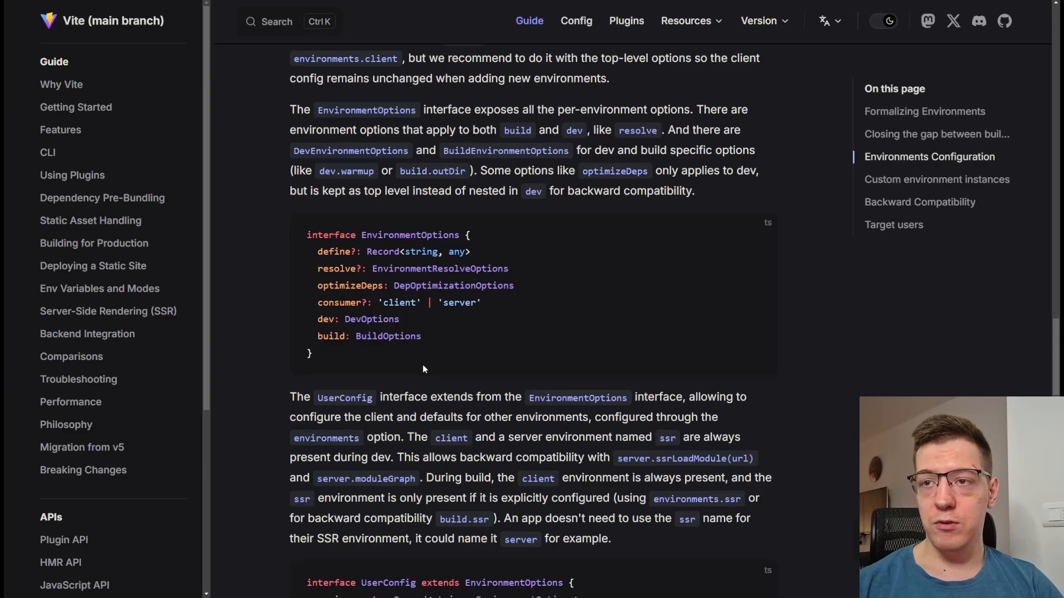
{"action": "scroll", "coordinate": [423, 368], "scroll_direction": "down", "scroll_amount": 4}
{"action": "scroll", "coordinate": [423, 368], "scroll_direction": "down", "scroll_amount": 5}
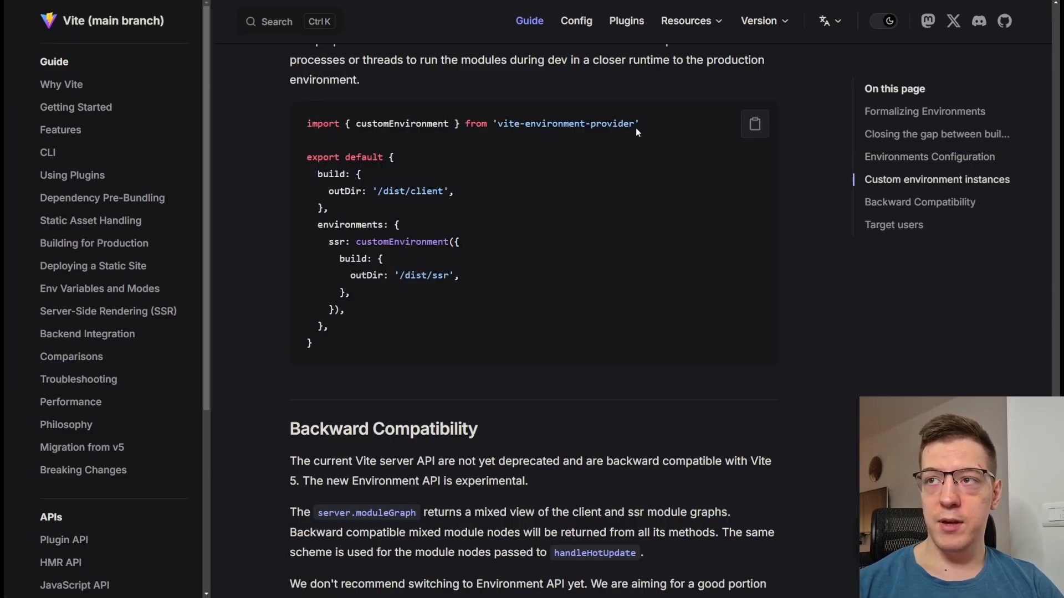
{"action": "left_click_drag", "start_coordinate": [647, 119], "coordinate": [333, 109]}
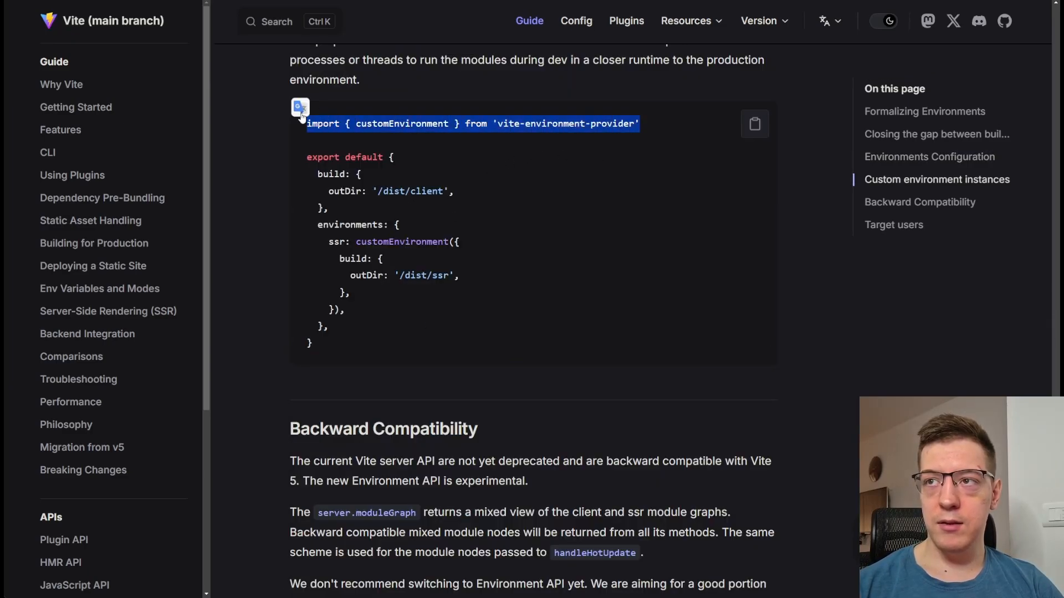
{"action": "left_click", "coordinate": [520, 137]}
{"action": "left_click_drag", "start_coordinate": [497, 124], "coordinate": [633, 123]}
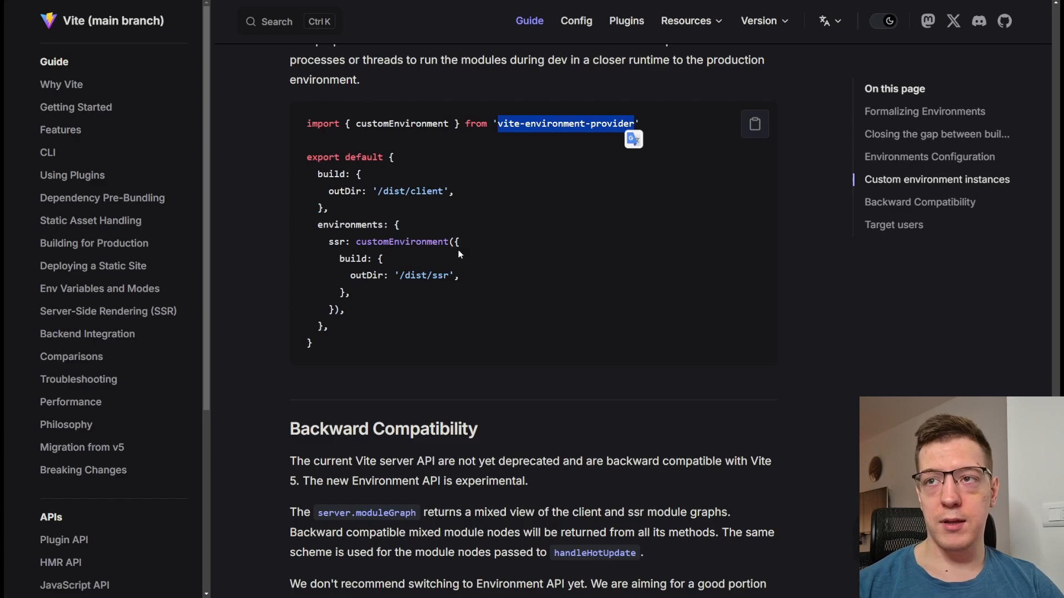
{"action": "double_click", "coordinate": [390, 124]}
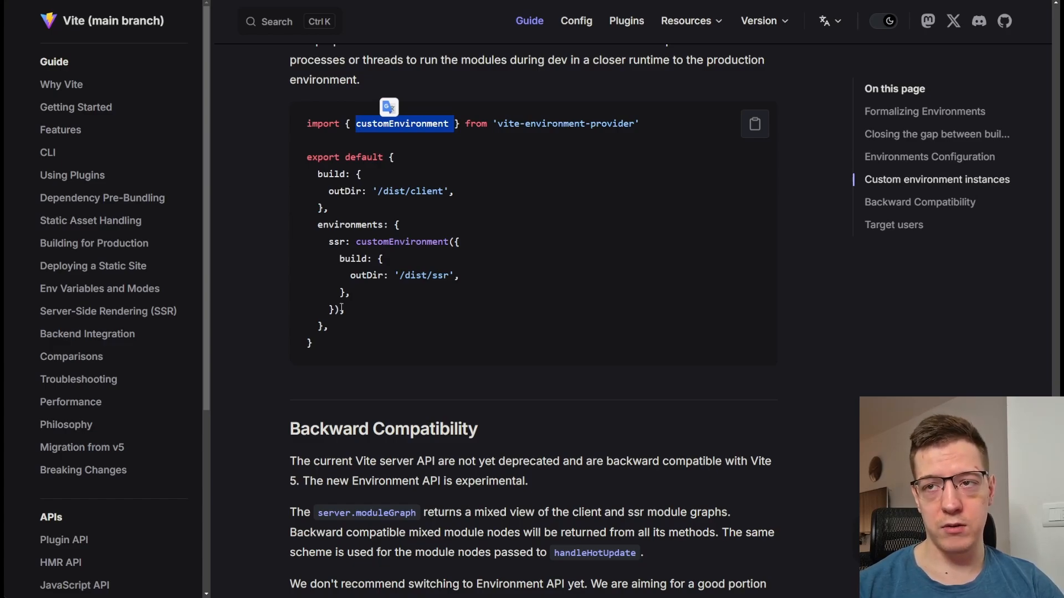
{"action": "left_click_drag", "start_coordinate": [317, 220], "coordinate": [328, 327]}
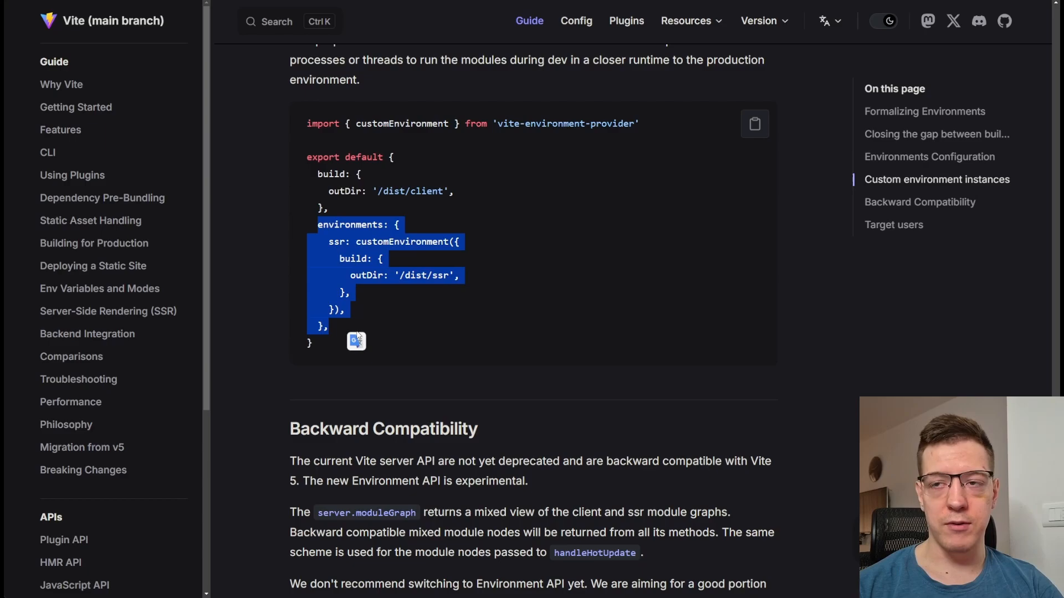
{"action": "left_click", "coordinate": [468, 317]}
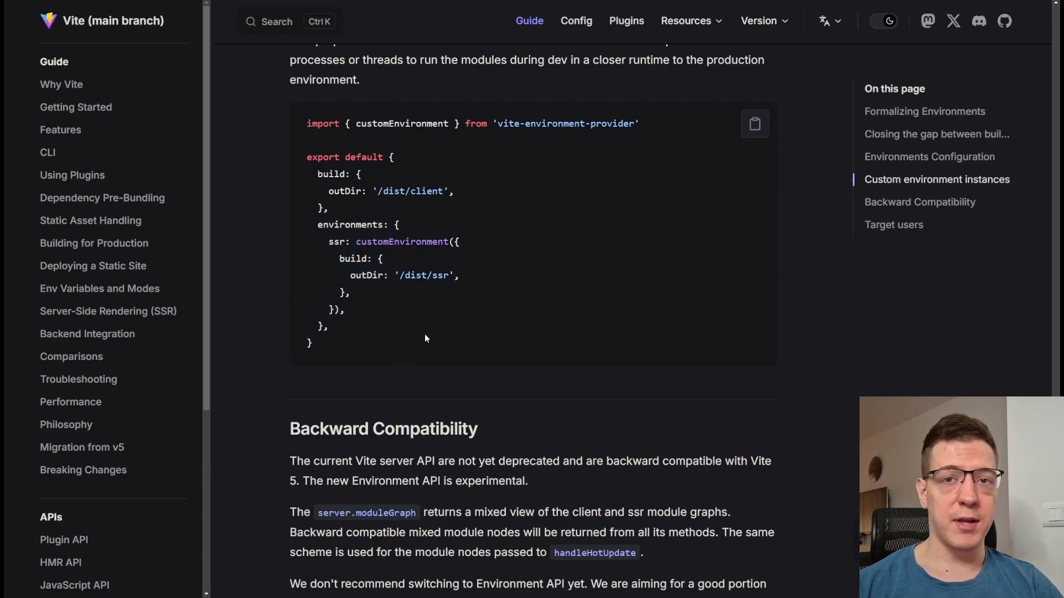
{"action": "scroll", "coordinate": [424, 333], "scroll_direction": "down", "scroll_amount": 3}
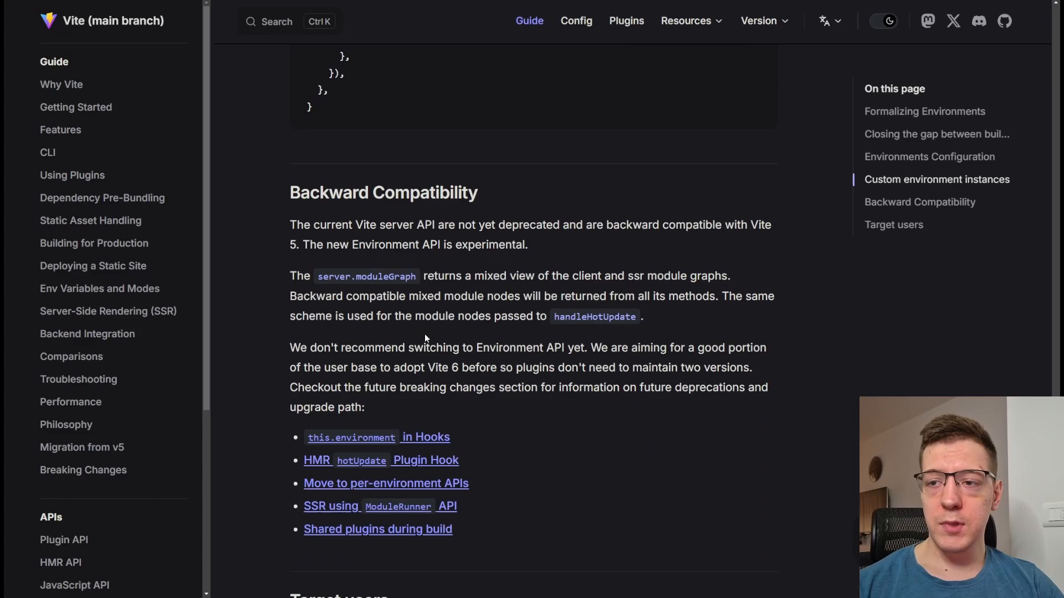
{"action": "scroll", "coordinate": [425, 334], "scroll_direction": "down", "scroll_amount": 5}
{"action": "scroll", "coordinate": [421, 341], "scroll_direction": "down", "scroll_amount": 2}
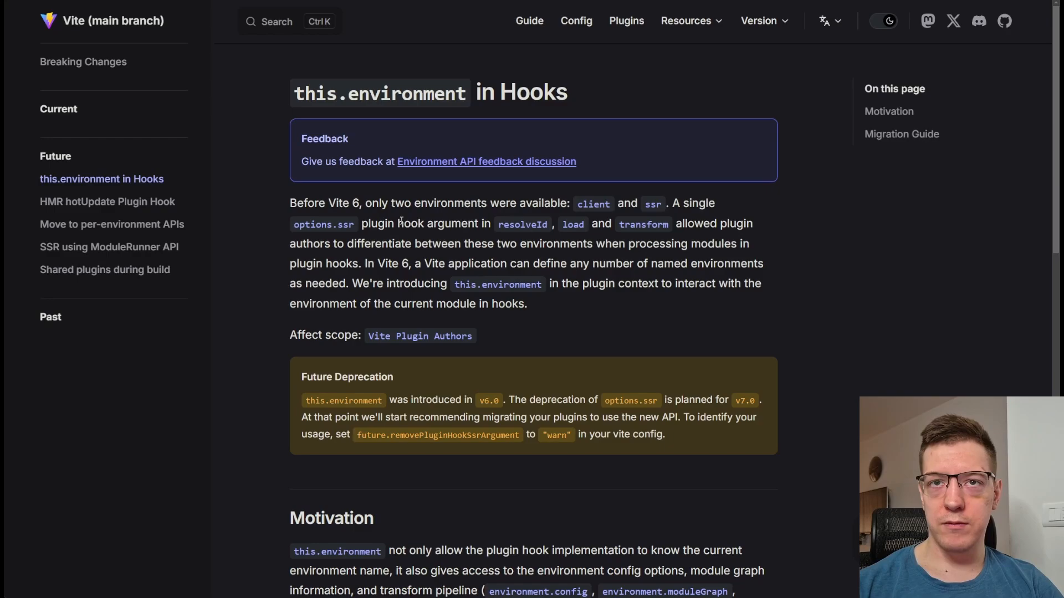
Step: Emphasize this.environment in the page title, then highlight the resolveId hook line in the migration diff
{"action": "left_click_drag", "start_coordinate": [292, 93], "coordinate": [471, 93]}
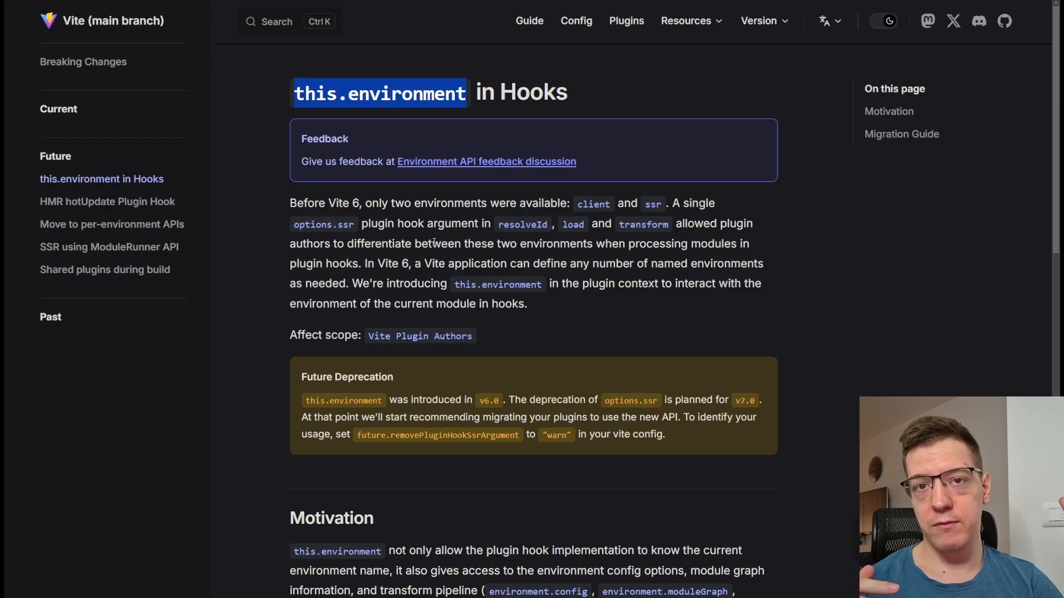
{"action": "left_click", "coordinate": [434, 242]}
{"action": "scroll", "coordinate": [334, 260], "scroll_direction": "down", "scroll_amount": 5}
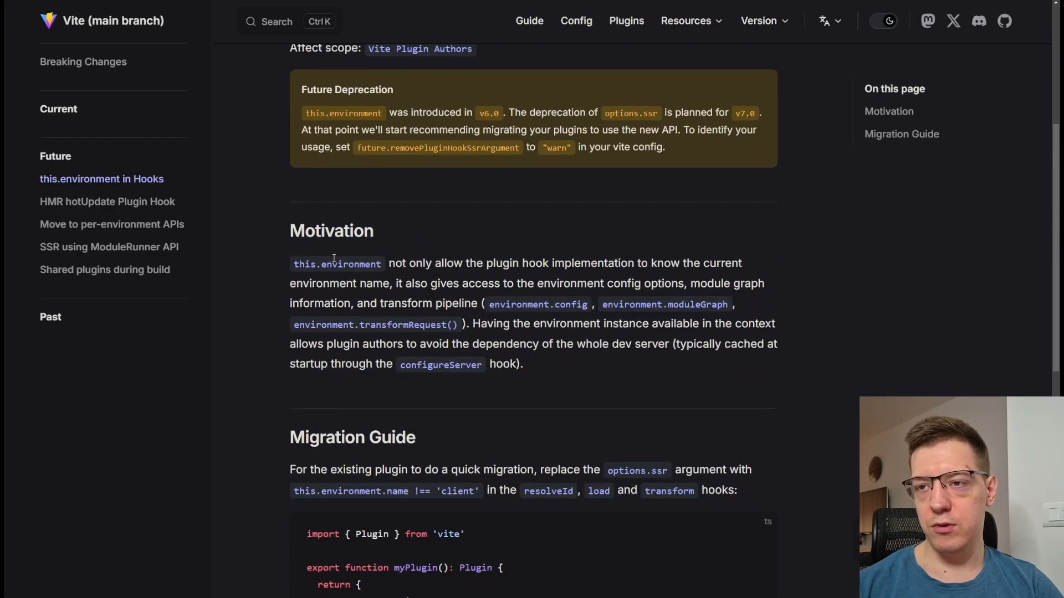
{"action": "scroll", "coordinate": [334, 260], "scroll_direction": "down", "scroll_amount": 5}
{"action": "left_click_drag", "start_coordinate": [339, 325], "coordinate": [378, 325]}
{"action": "left_click", "coordinate": [353, 309]}
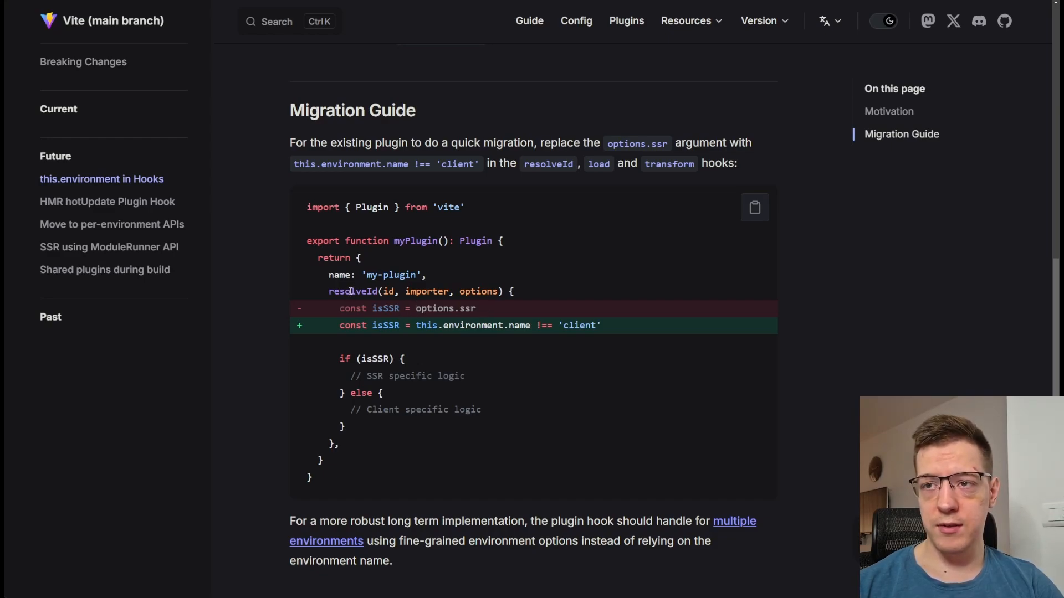
{"action": "left_click_drag", "start_coordinate": [312, 292], "coordinate": [513, 292]}
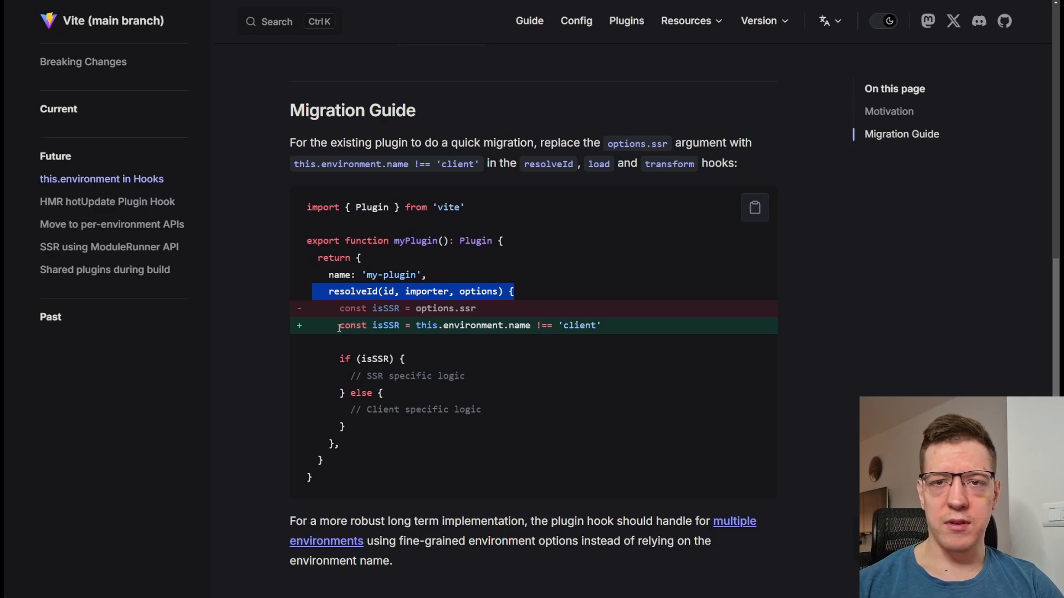
Step: Highlight the new isSSR environment-name check, the SSR-specific logic comment, this.environment and the word client
{"action": "left_click_drag", "start_coordinate": [336, 325], "coordinate": [652, 330]}
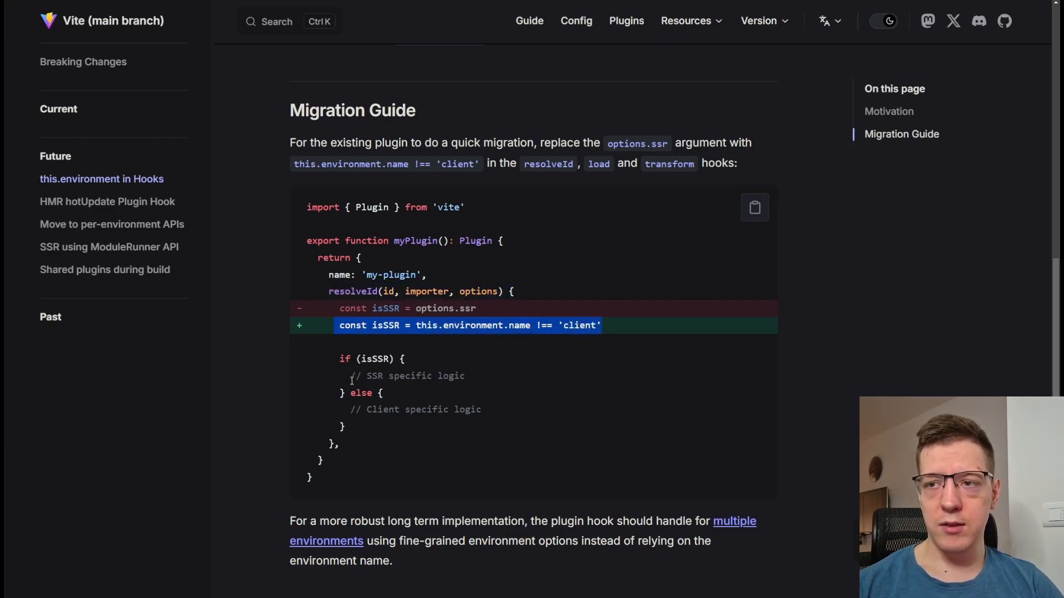
{"action": "left_click_drag", "start_coordinate": [350, 376], "coordinate": [484, 376]}
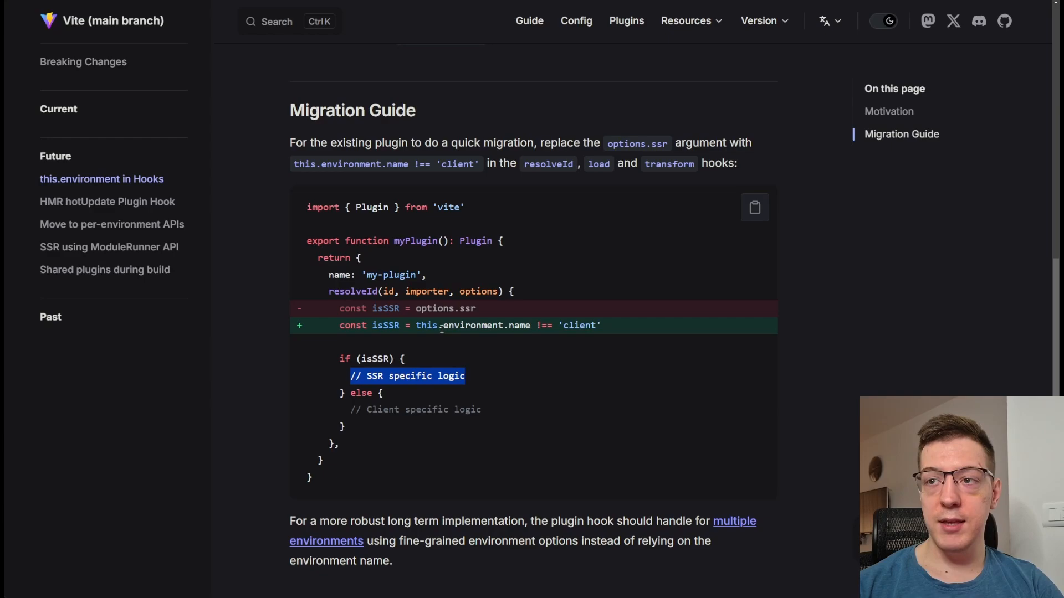
{"action": "left_click_drag", "start_coordinate": [416, 325], "coordinate": [505, 325]}
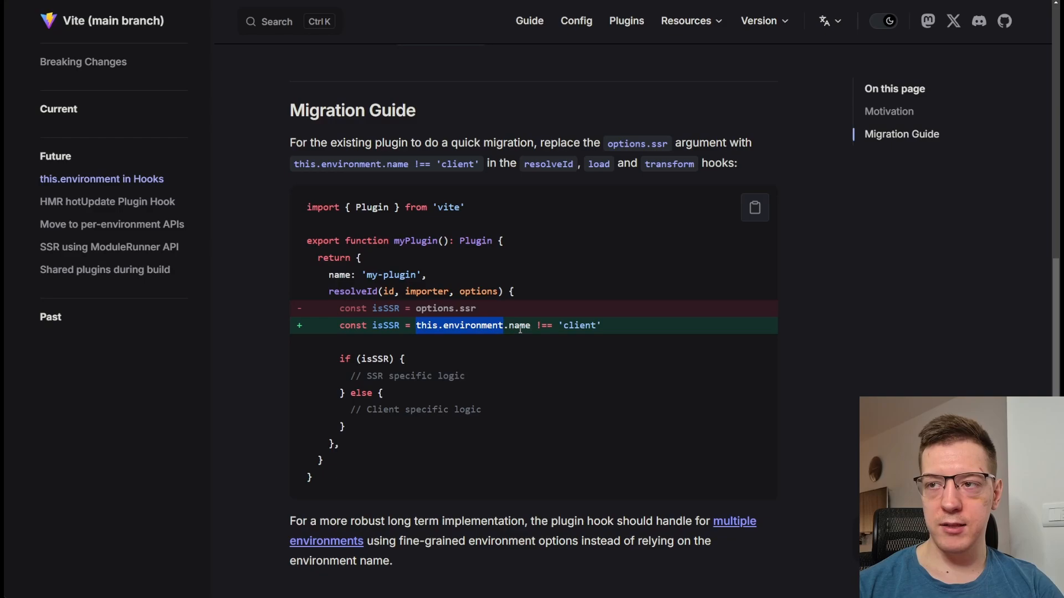
{"action": "double_click", "coordinate": [574, 325]}
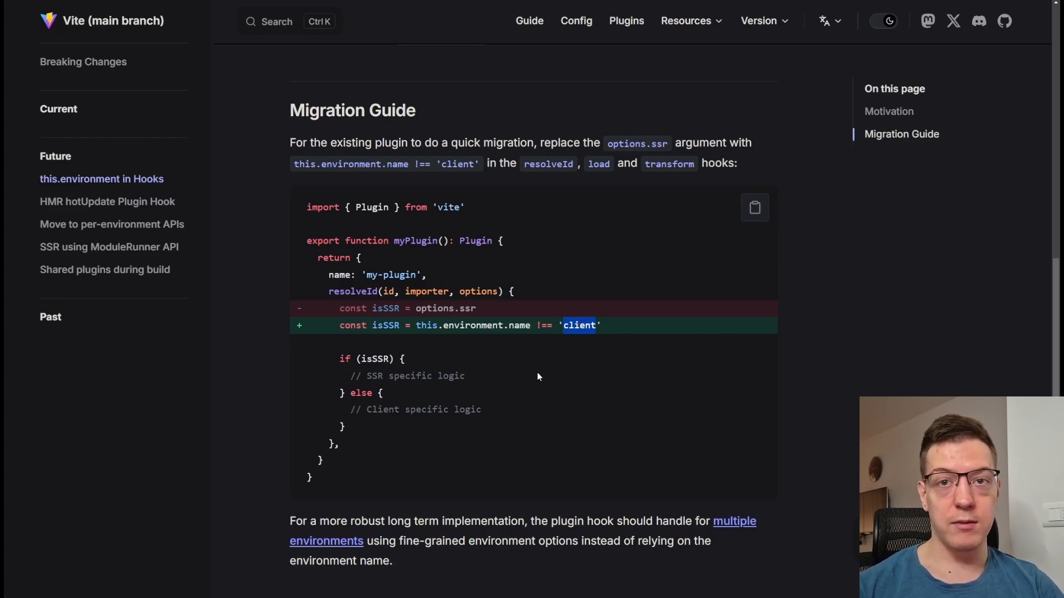
{"action": "scroll", "coordinate": [507, 388], "scroll_direction": "up", "scroll_amount": 10}
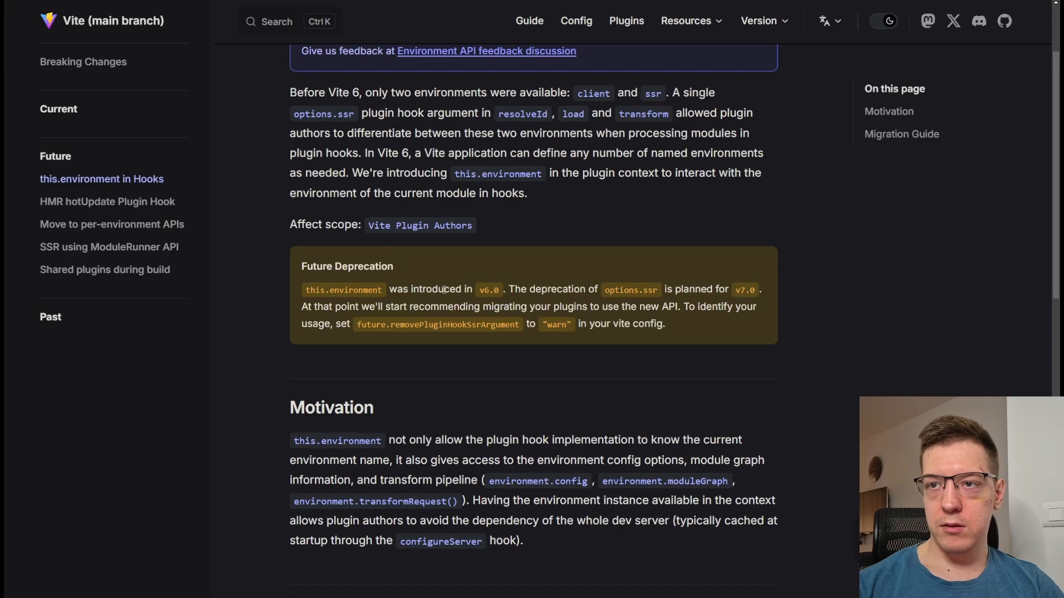
Step: On the HMR hotUpdate Plugin Hook page, highlight the full-reload send line, moduleGraph and invalidateModule
{"action": "left_click", "coordinate": [107, 201]}
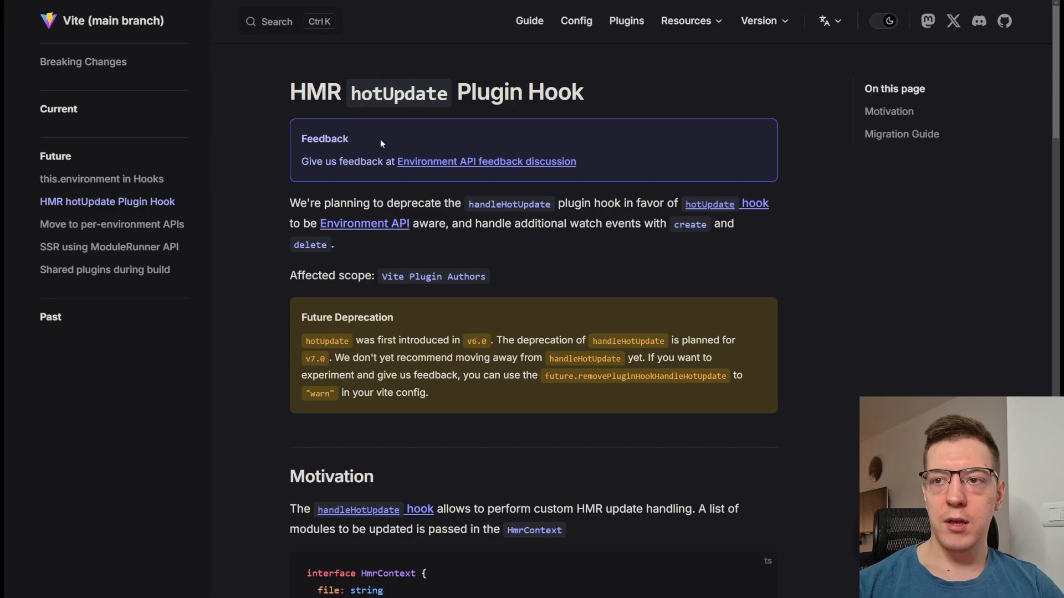
{"action": "scroll", "coordinate": [380, 139], "scroll_direction": "down", "scroll_amount": 3}
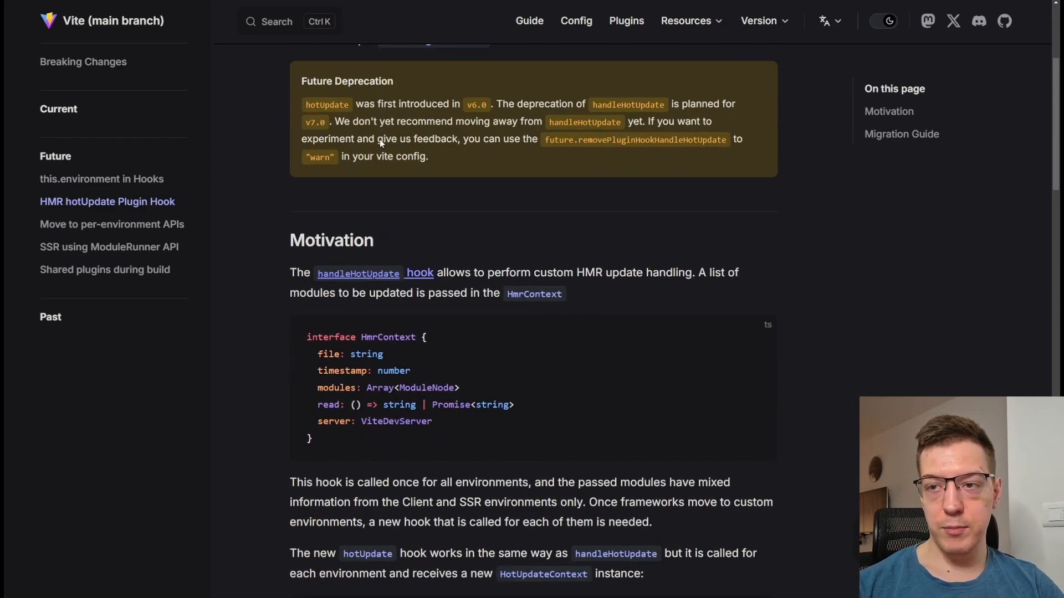
{"action": "scroll", "coordinate": [379, 139], "scroll_direction": "down", "scroll_amount": 4}
{"action": "scroll", "coordinate": [378, 142], "scroll_direction": "down", "scroll_amount": 4}
{"action": "scroll", "coordinate": [377, 146], "scroll_direction": "down", "scroll_amount": 3}
{"action": "scroll", "coordinate": [375, 148], "scroll_direction": "down", "scroll_amount": 2}
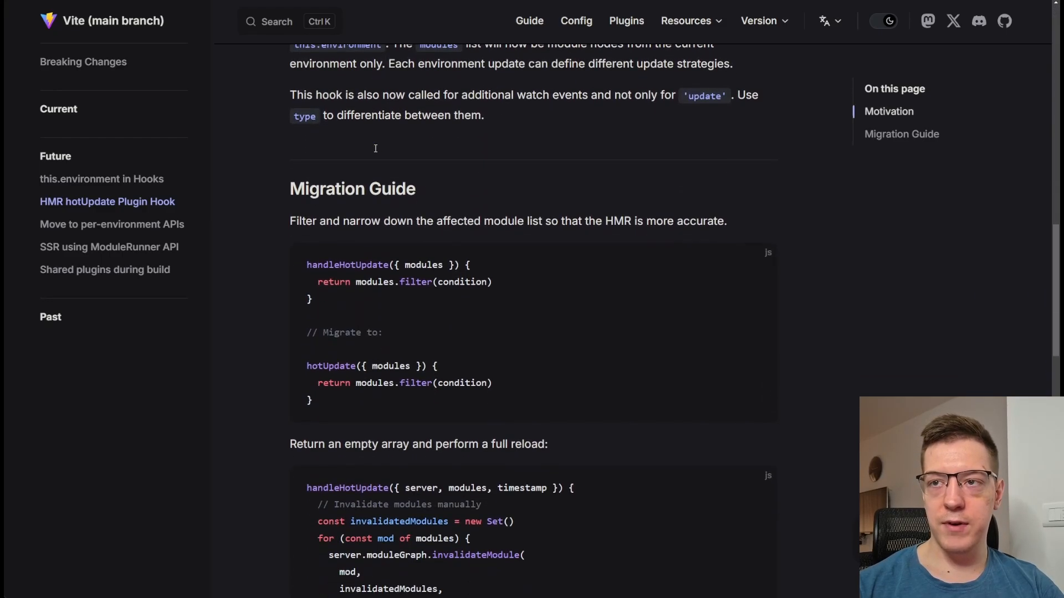
{"action": "scroll", "coordinate": [375, 148], "scroll_direction": "down", "scroll_amount": 3}
{"action": "scroll", "coordinate": [374, 150], "scroll_direction": "down", "scroll_amount": 2}
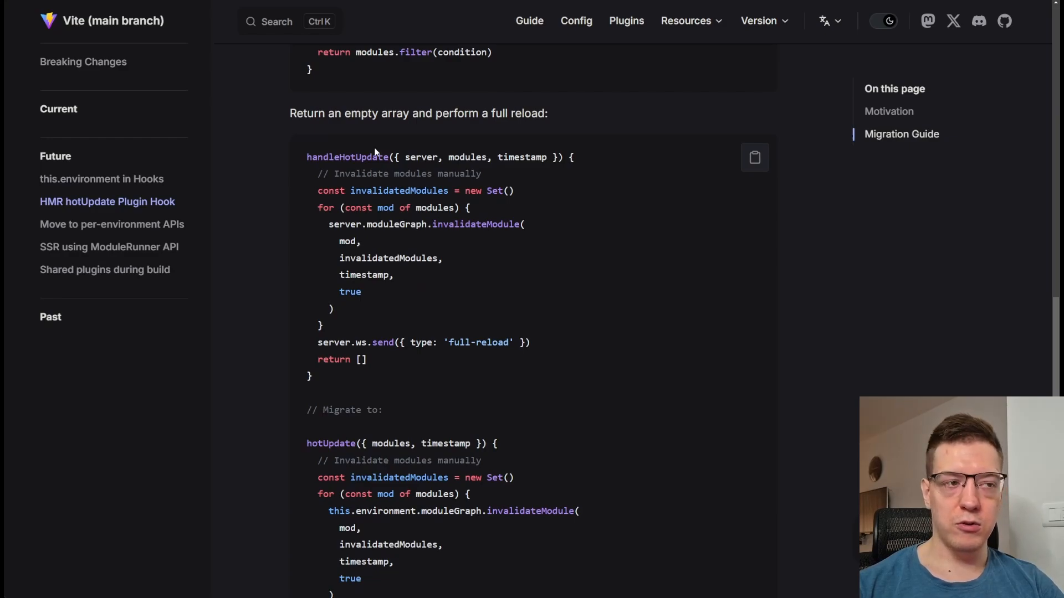
{"action": "scroll", "coordinate": [375, 150], "scroll_direction": "down", "scroll_amount": 2}
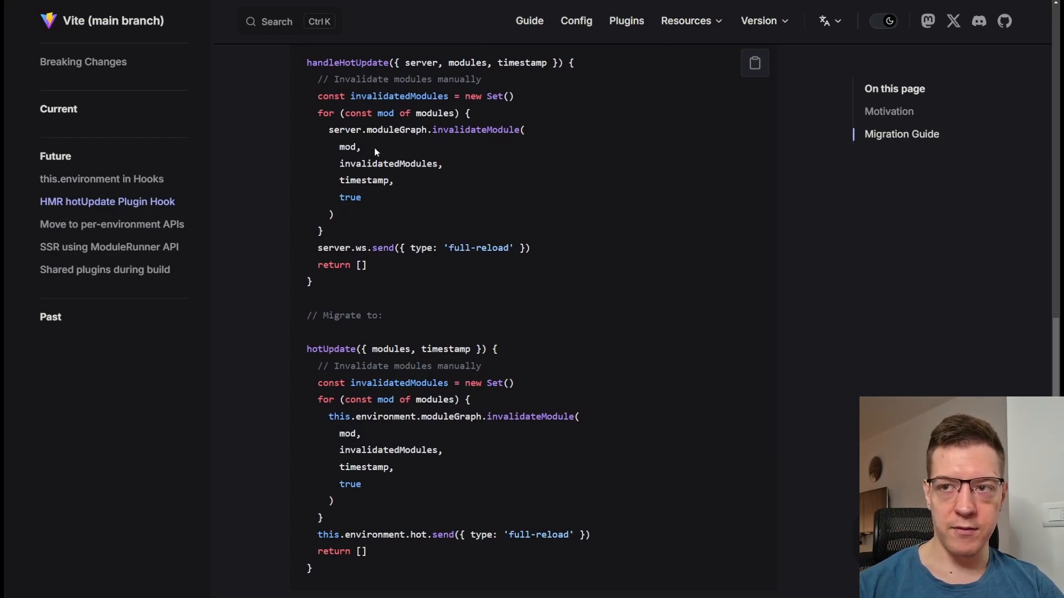
{"action": "scroll", "coordinate": [328, 282], "scroll_direction": "down", "scroll_amount": 3}
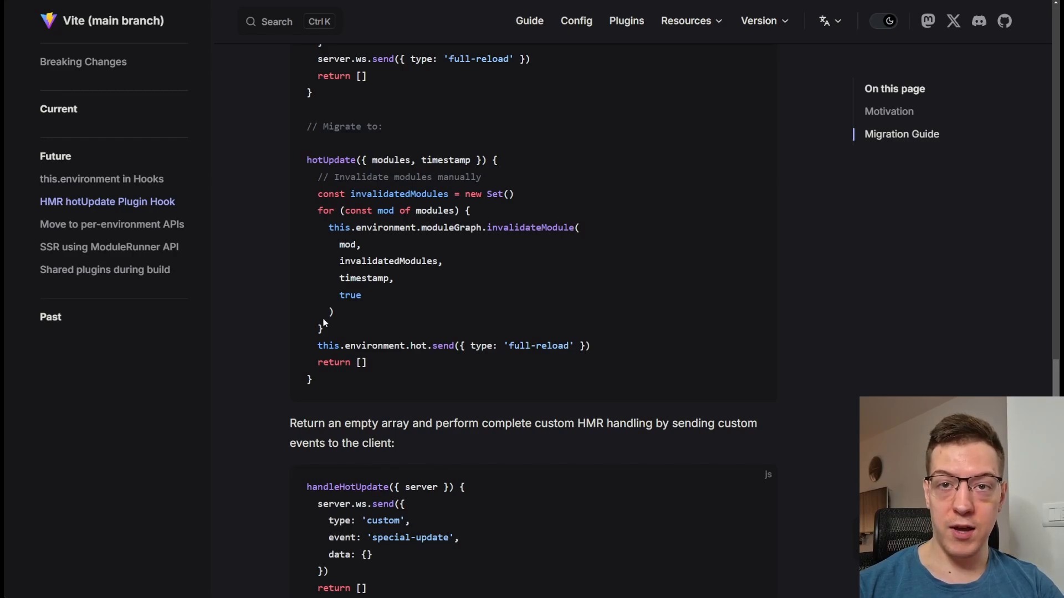
{"action": "left_click_drag", "start_coordinate": [315, 356], "coordinate": [607, 356]}
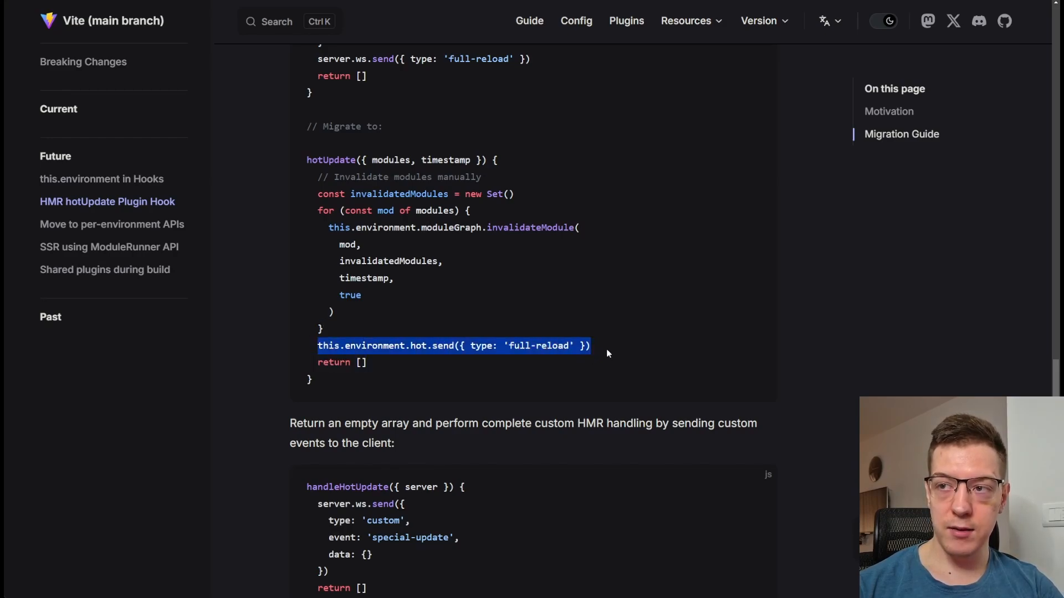
{"action": "double_click", "coordinate": [451, 229]}
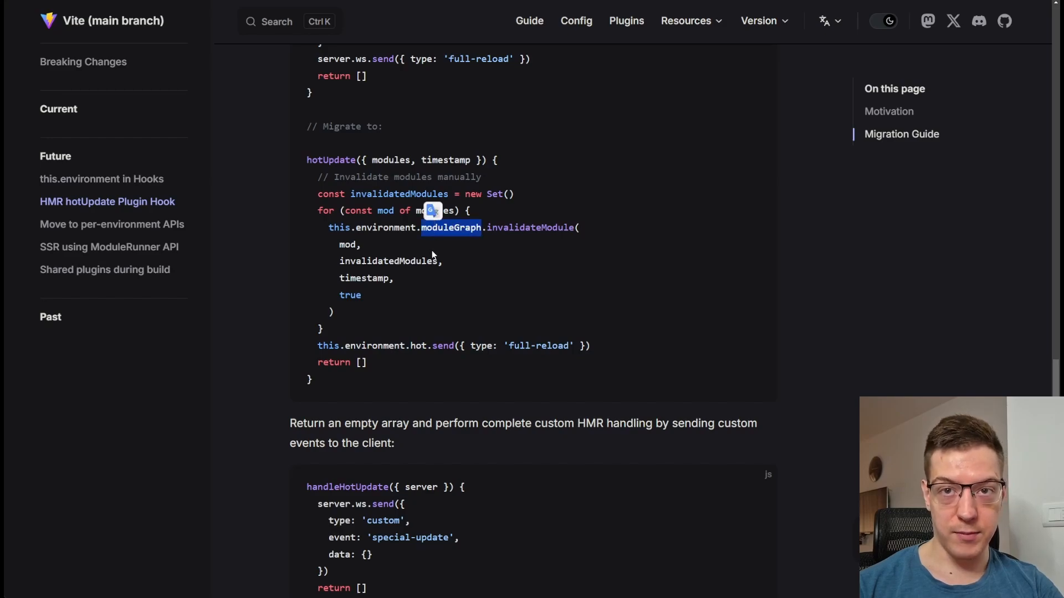
{"action": "left_click", "coordinate": [483, 228]}
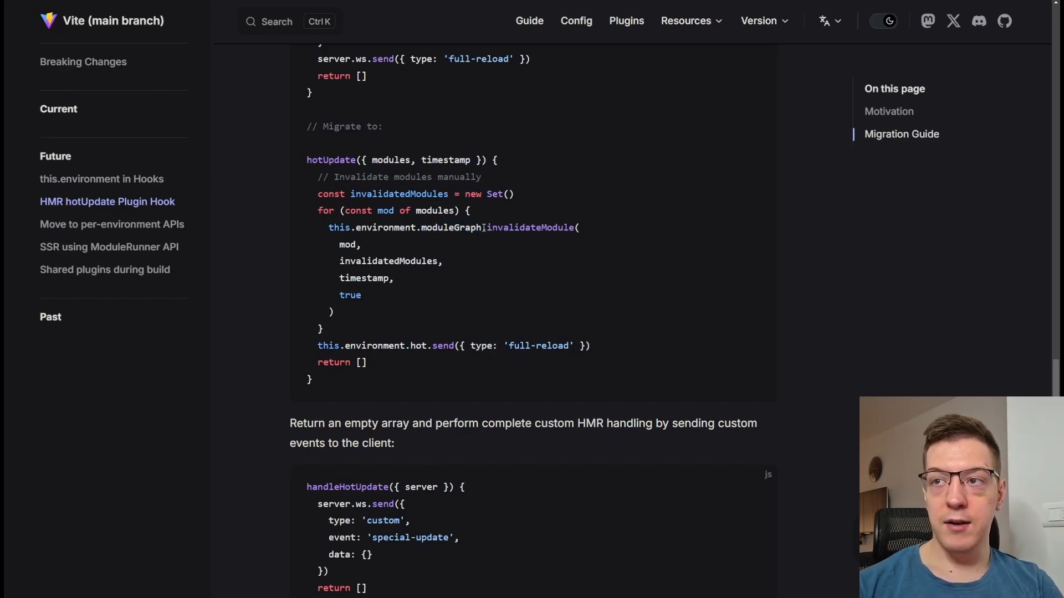
{"action": "left_click_drag", "start_coordinate": [488, 226], "coordinate": [575, 226]}
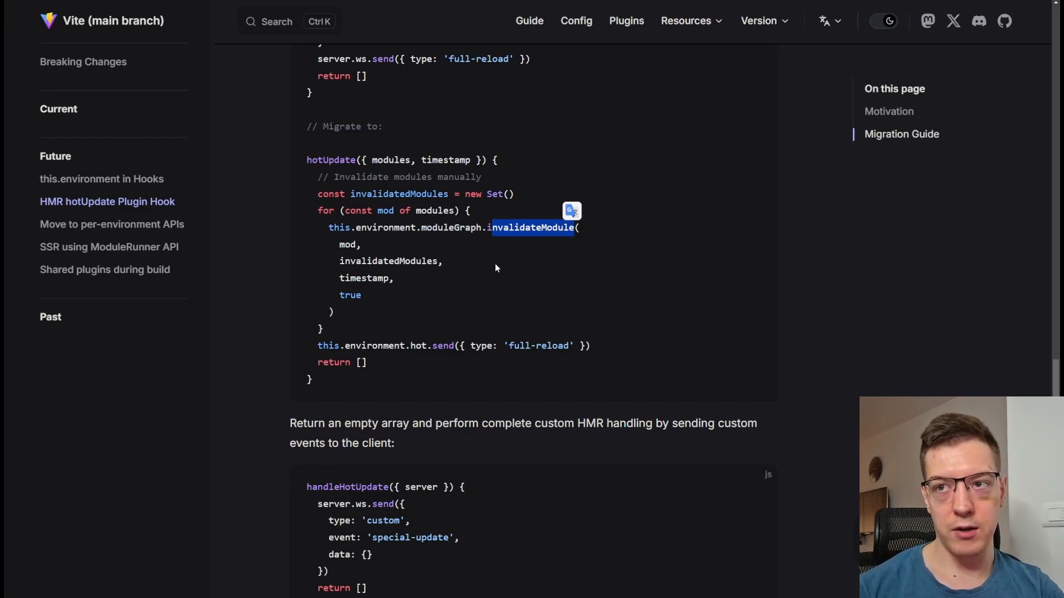
Step: Reselect the this.environment.hot.send full-reload line in the migrated code
{"action": "left_click_drag", "start_coordinate": [311, 345], "coordinate": [663, 350]}
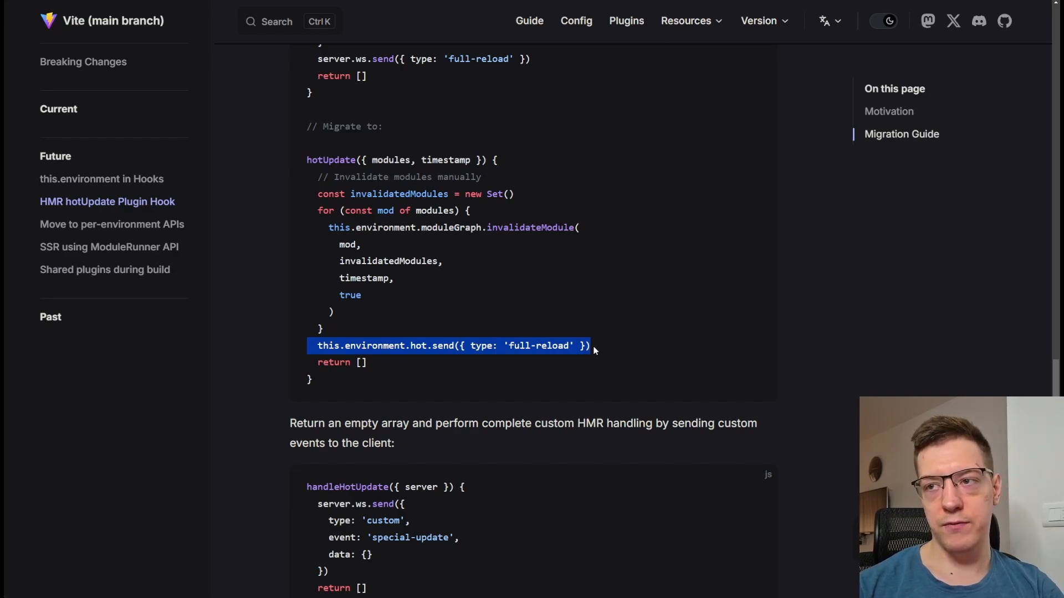
{"action": "left_click_drag", "start_coordinate": [592, 346], "coordinate": [316, 346]}
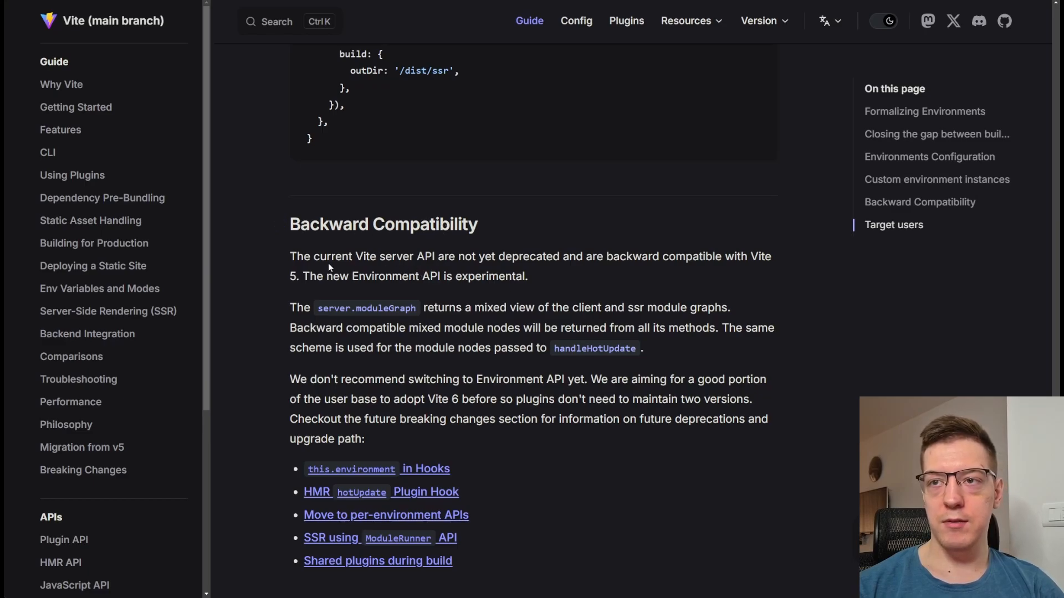
Step: Highlight the sentence that the current server API stays backward compatible, then clear it
{"action": "mouse_move", "coordinate": [312, 258]}
{"action": "left_mouse_down"}
{"action": "mouse_move", "coordinate": [724, 259]}
{"action": "mouse_move", "coordinate": [298, 281]}
{"action": "left_mouse_up"}
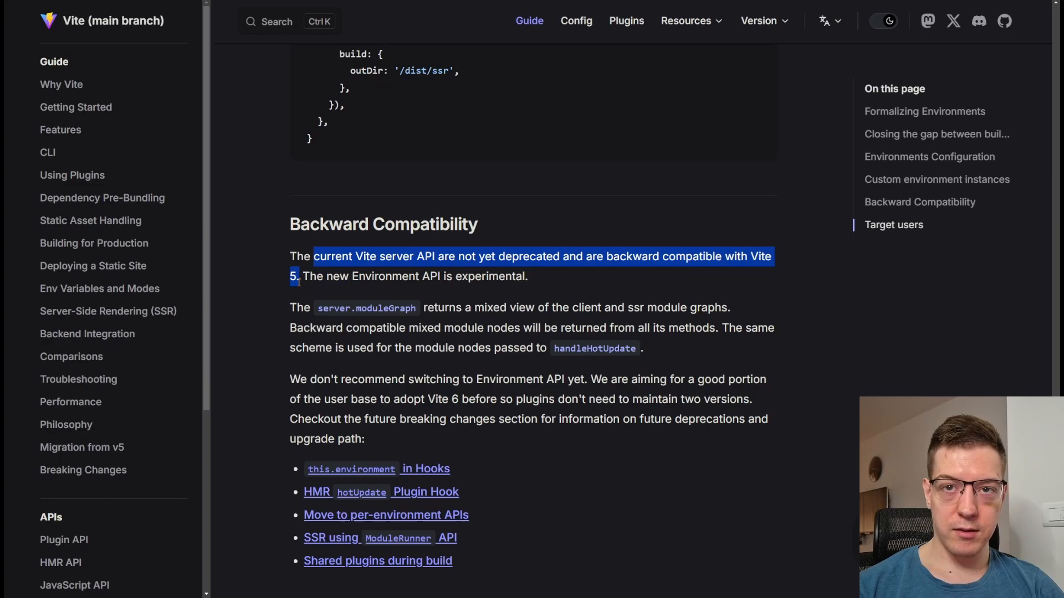
{"action": "left_click_drag", "start_coordinate": [302, 277], "coordinate": [318, 277]}
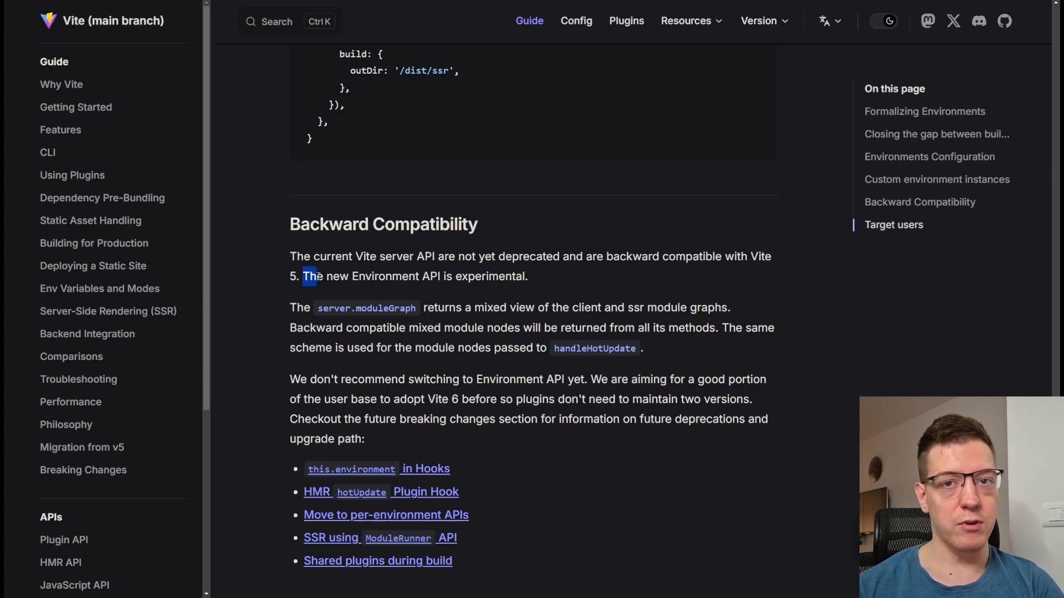
{"action": "scroll", "coordinate": [319, 283], "scroll_direction": "up", "scroll_amount": 4}
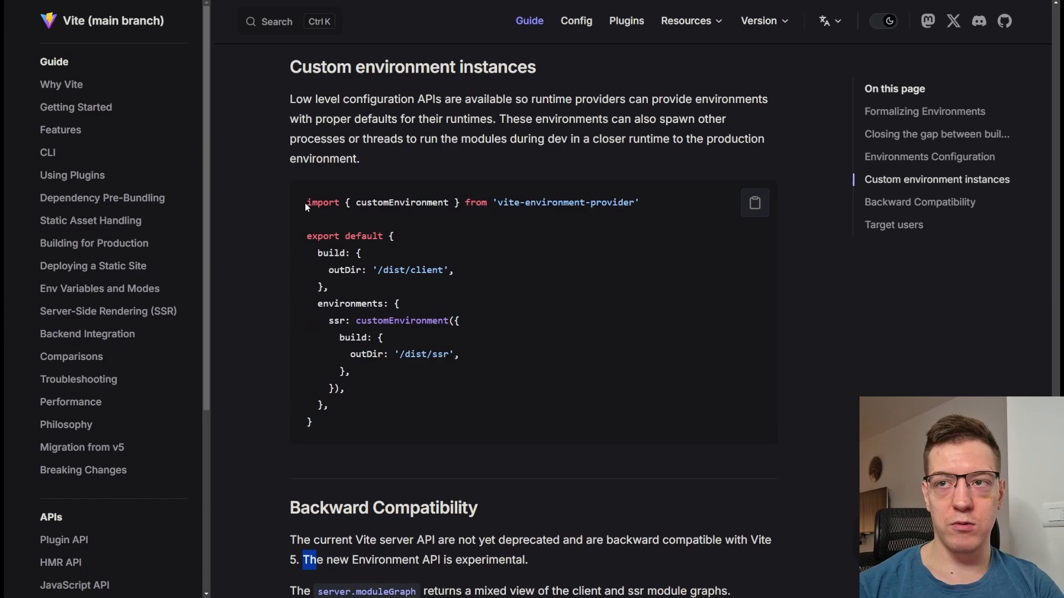
{"action": "left_click_drag", "start_coordinate": [305, 203], "coordinate": [352, 410]}
{"action": "left_click", "coordinate": [503, 250]}
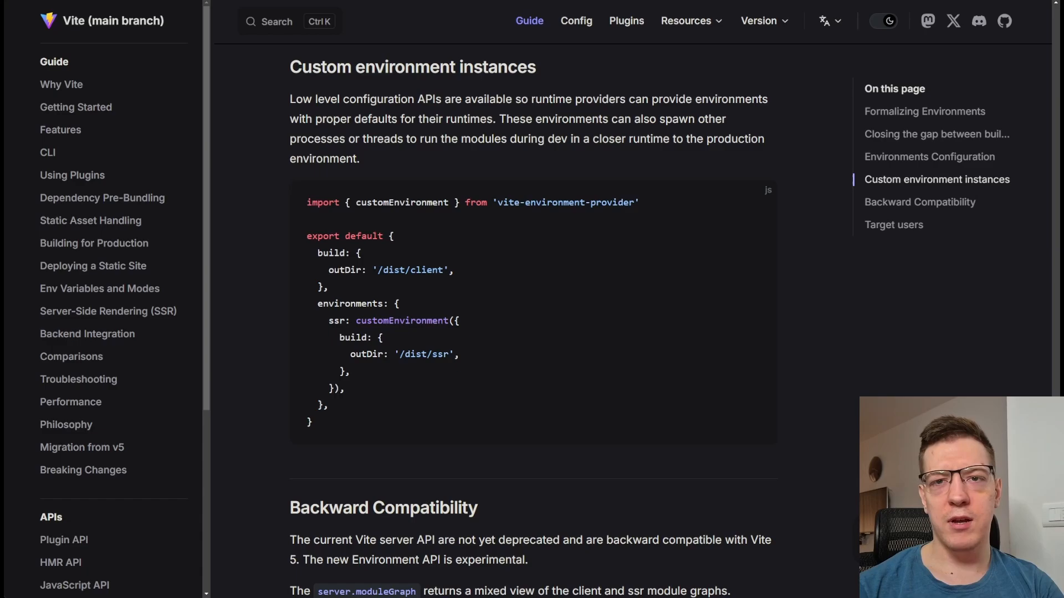
{"action": "key", "text": "ctrl+Tab"}
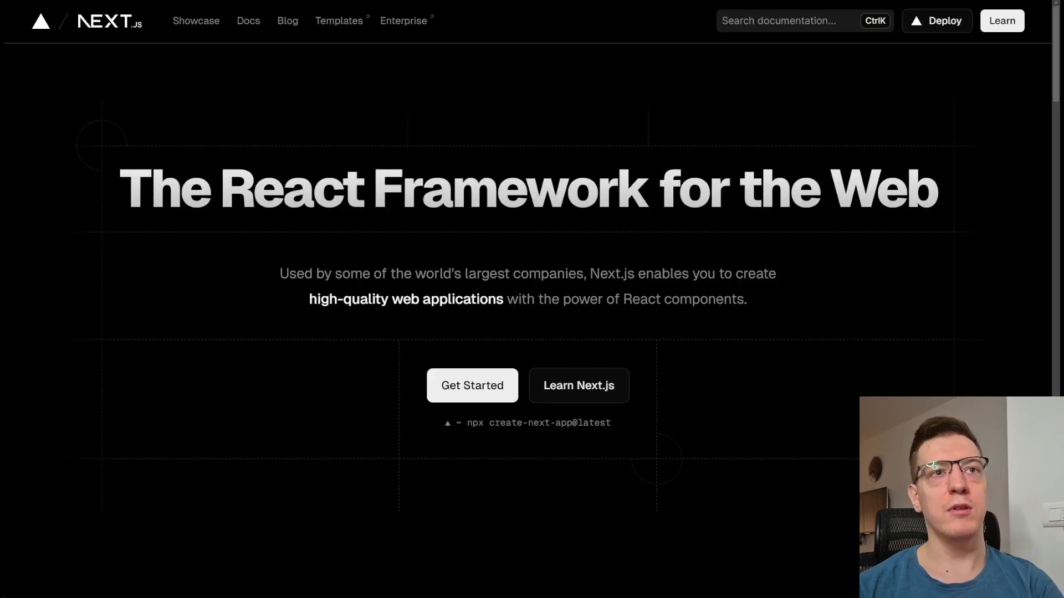
{"action": "key", "text": "ctrl+Tab"}
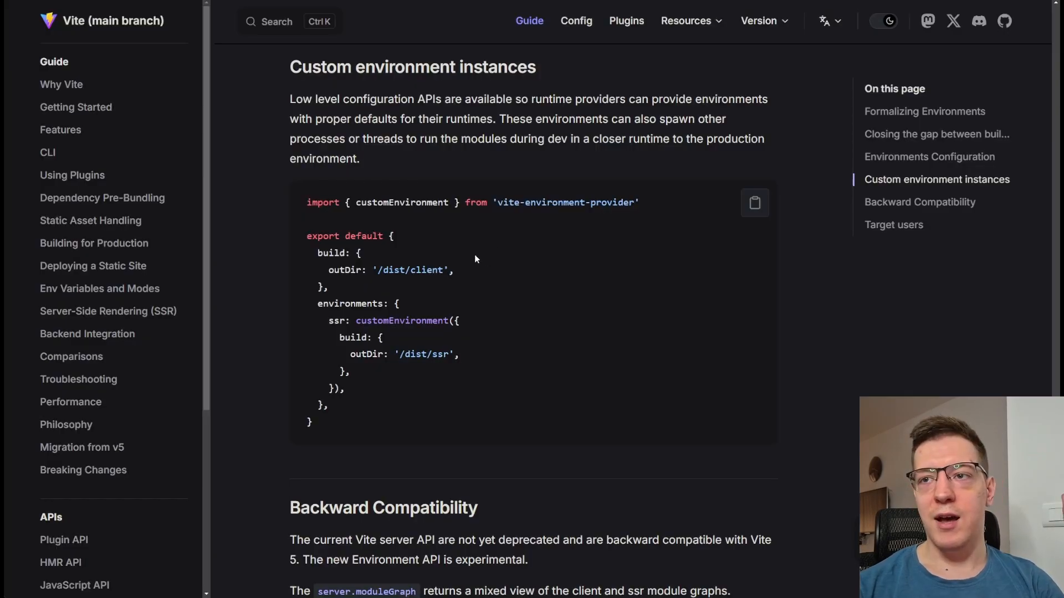